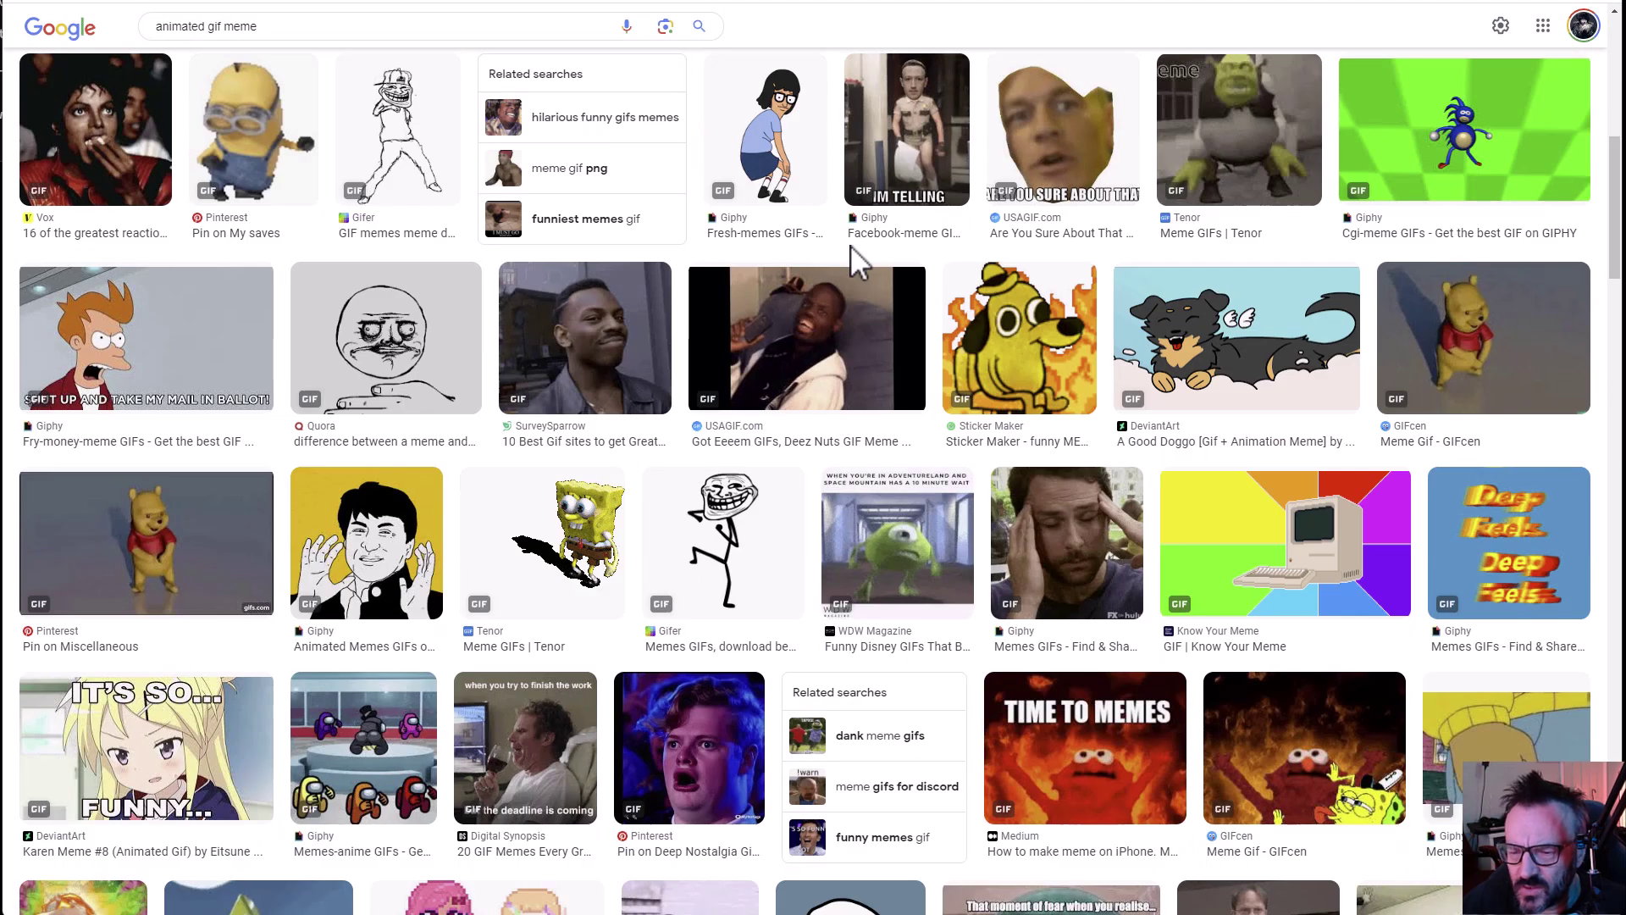
# Scroll down through the Google Images results for 'animated gif meme'.
pyautogui.scroll(-2, 850, 245)
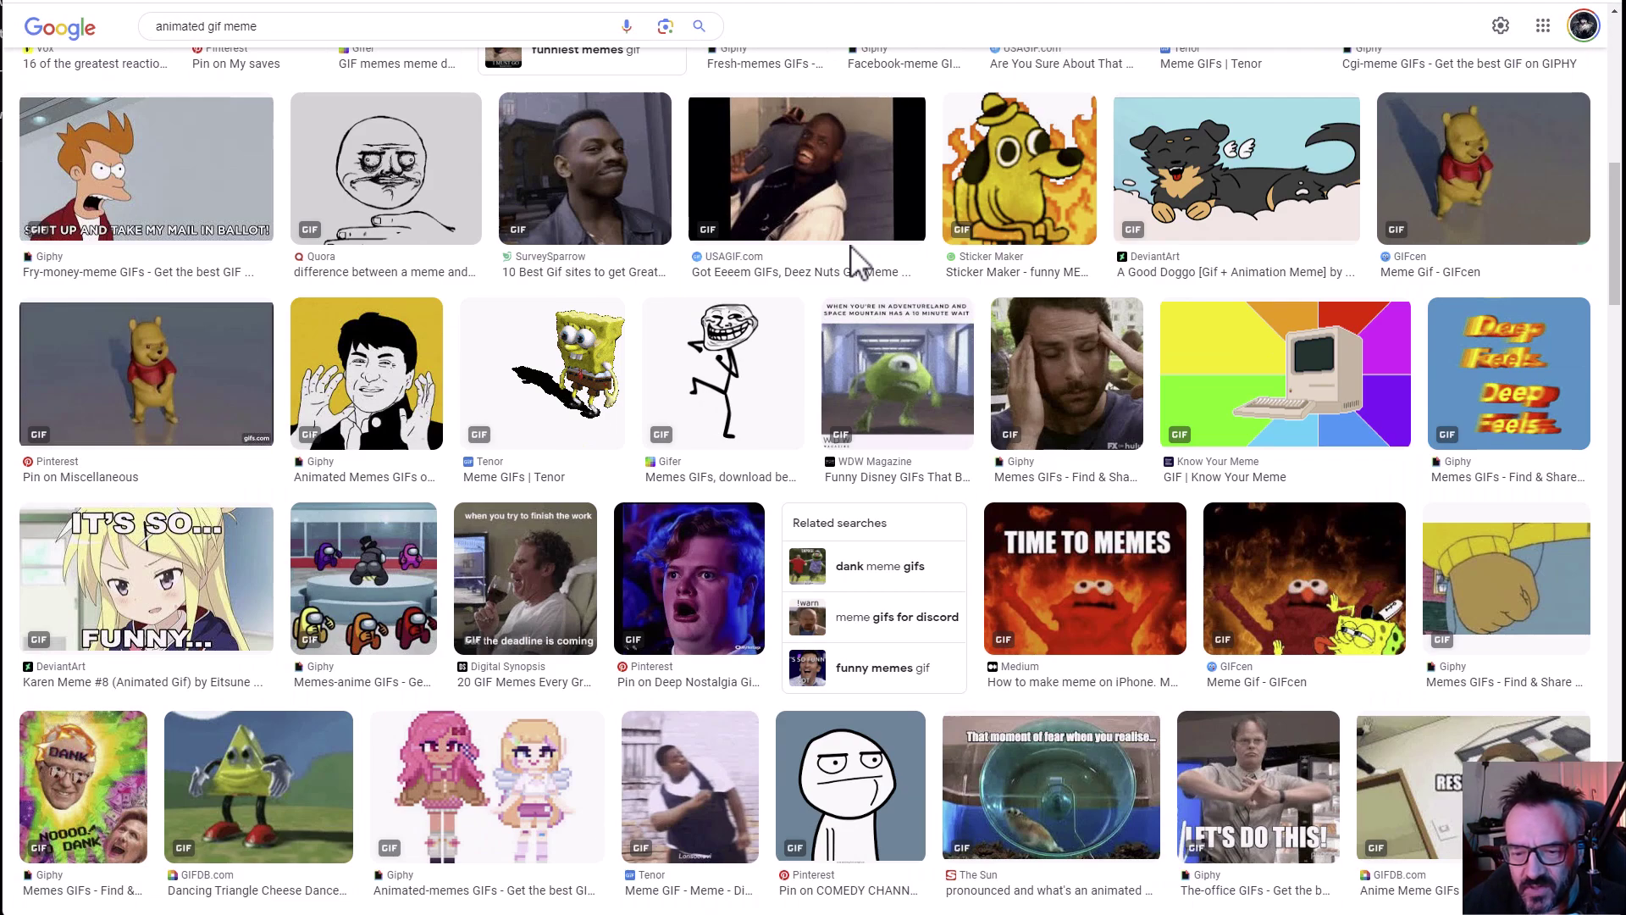
pyautogui.scroll(-5, 856, 262)
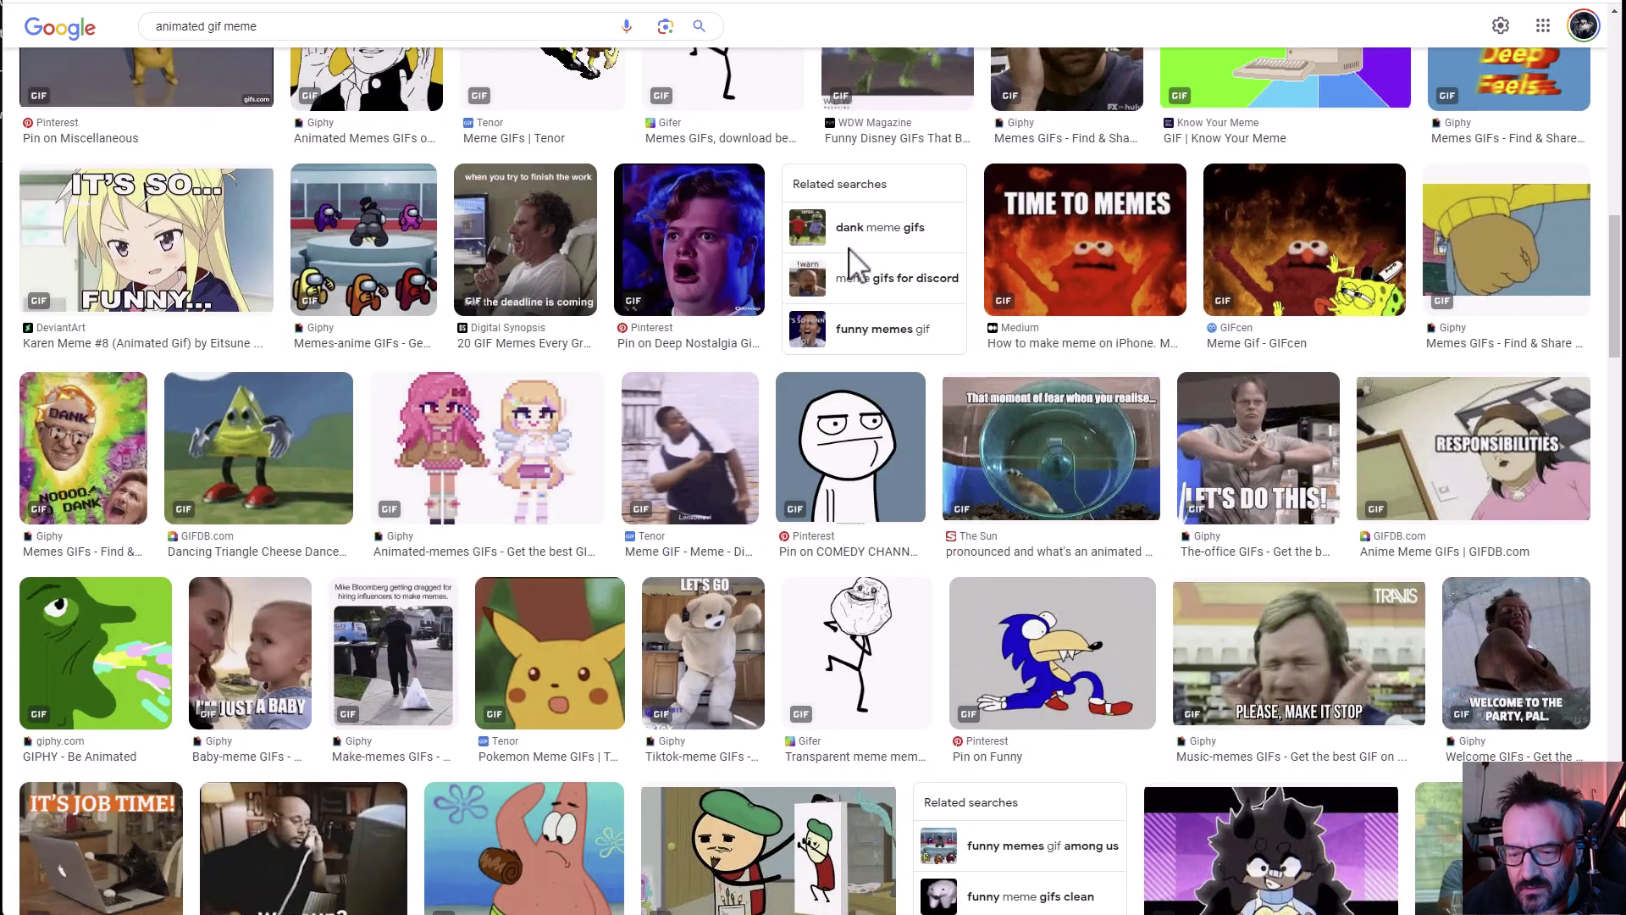
pyautogui.scroll(-3, 851, 250)
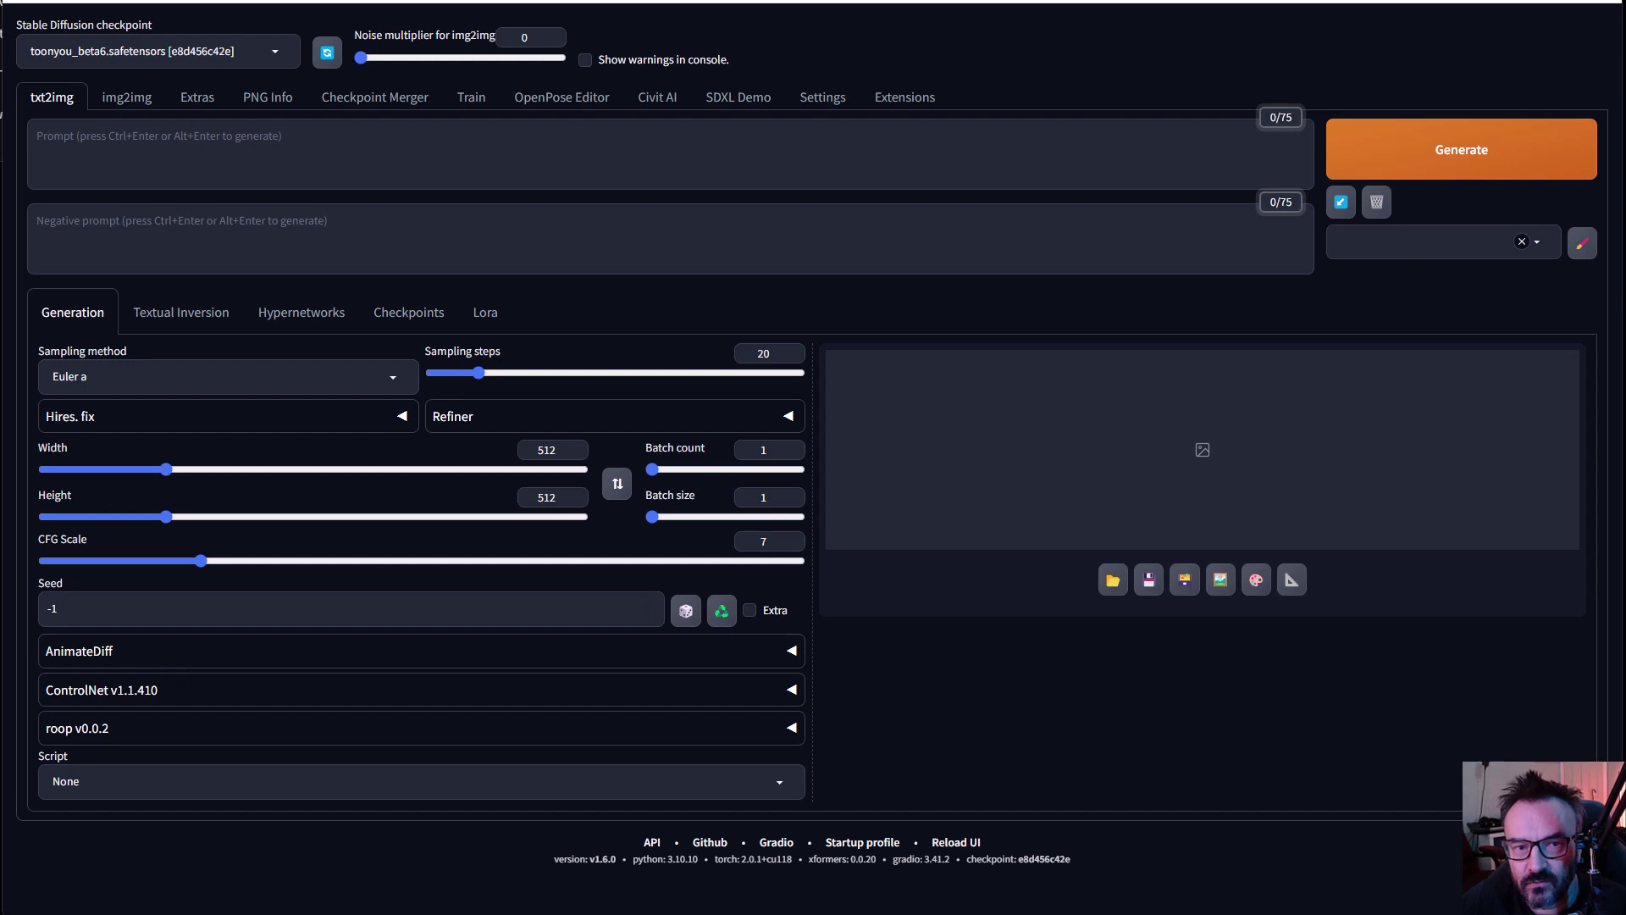
# Go to the Extensions tab to see sd-webui-animatediff, sd-webui-controlnet and sd-webui-roop installed.
pyautogui.click(905, 98)
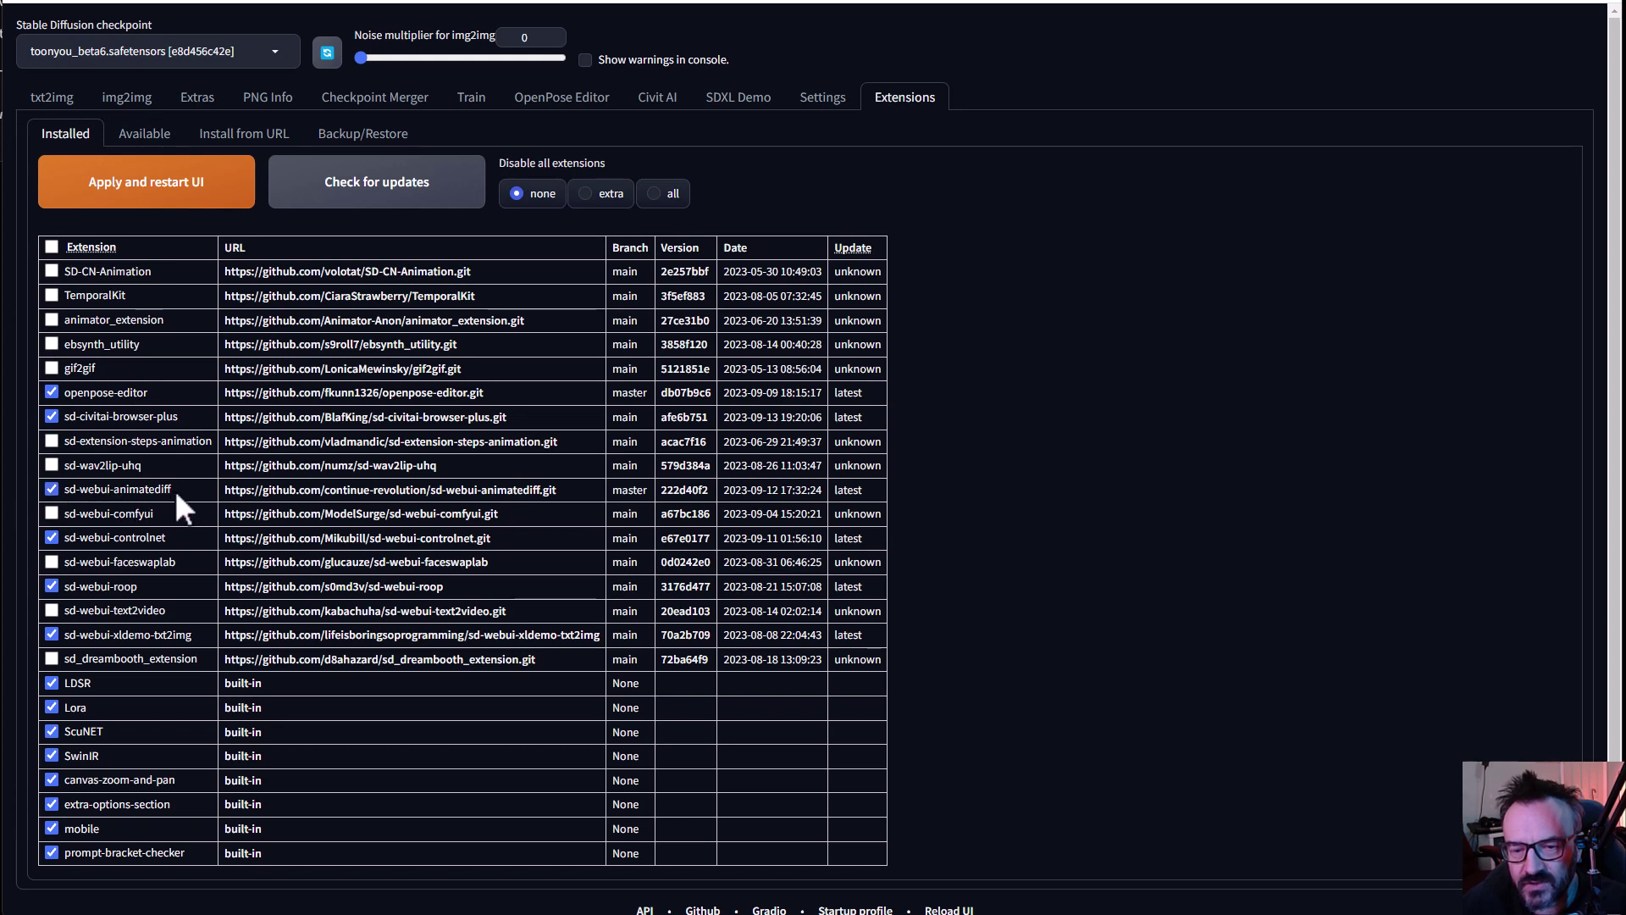
# Search the full extension catalogue for 'animate' including installed ones, then return to Installed.
pyautogui.click(142, 128)
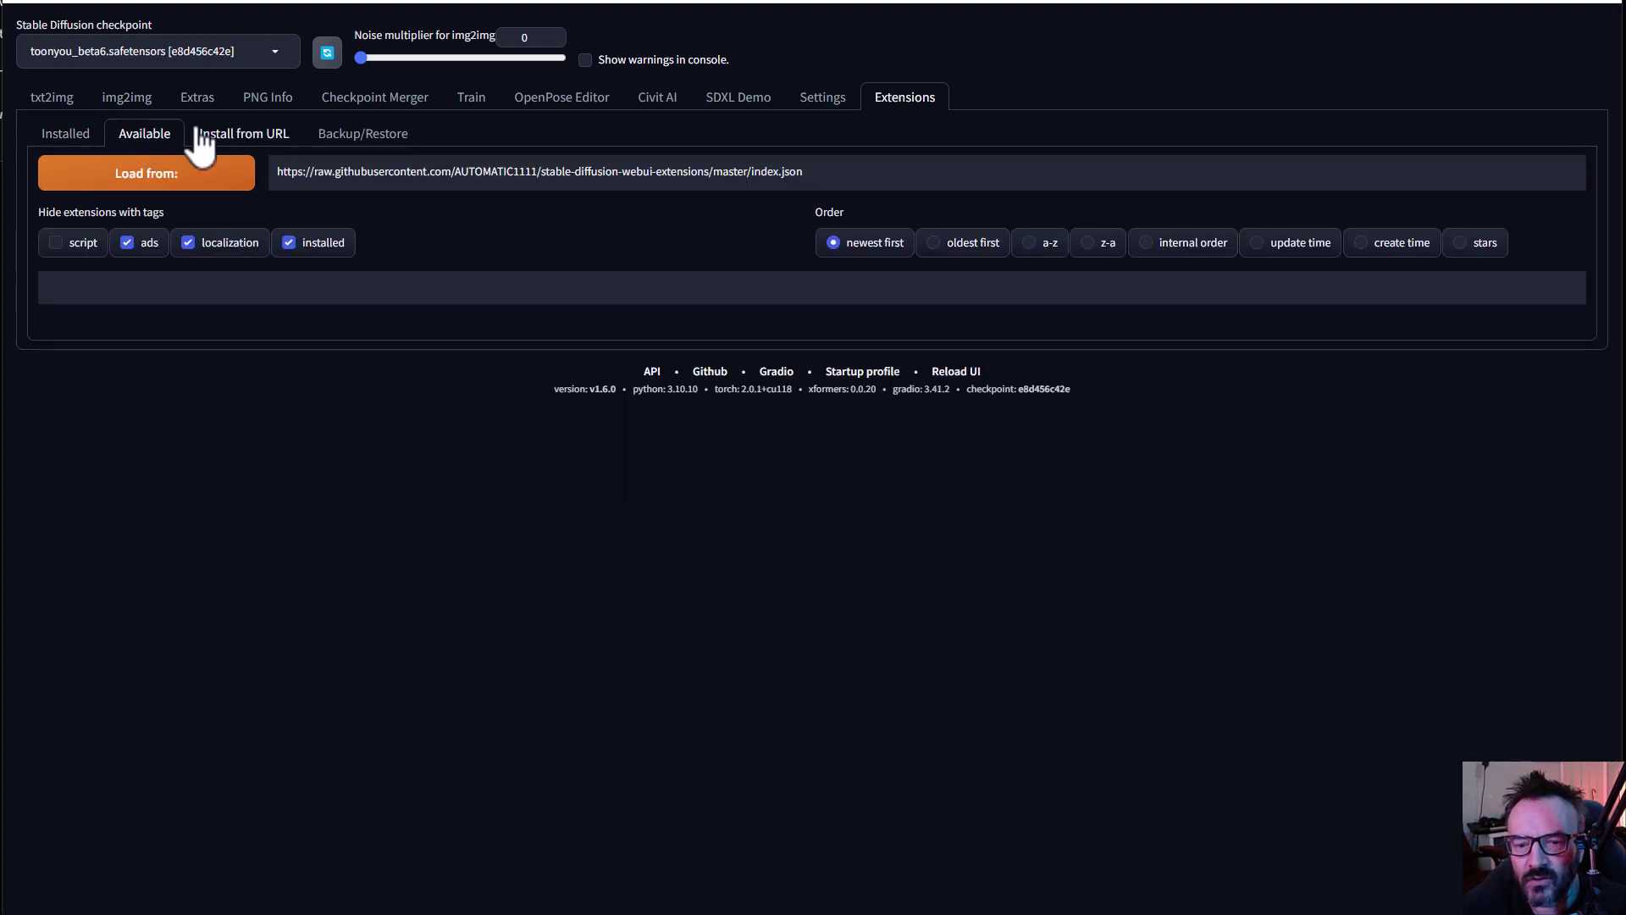
pyautogui.click(134, 179)
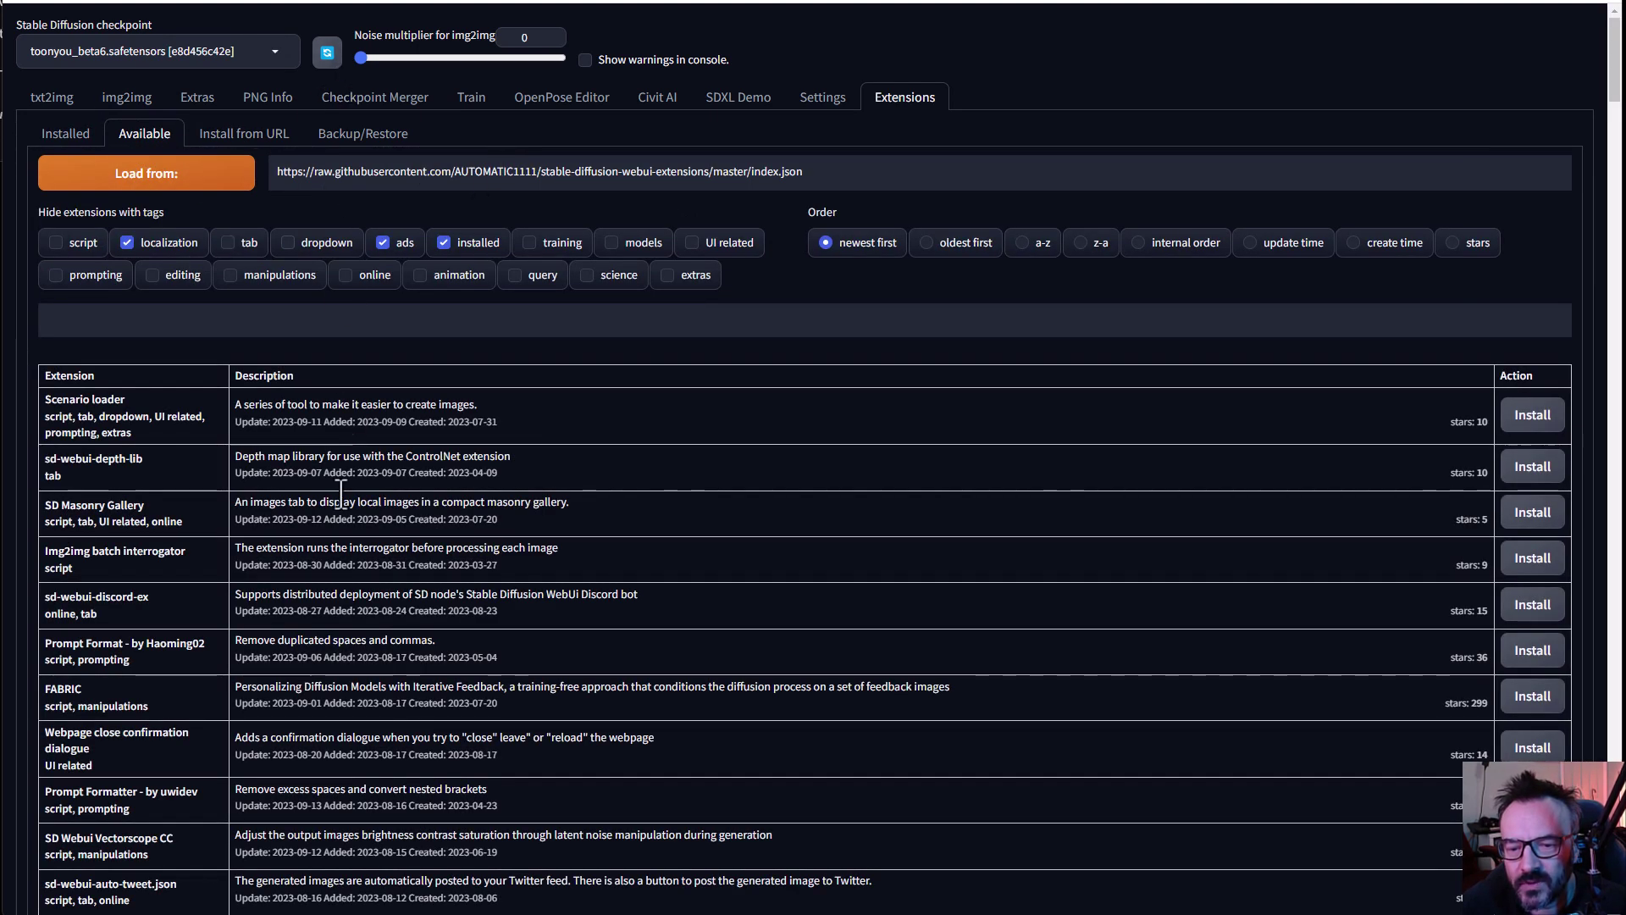
pyautogui.click(445, 243)
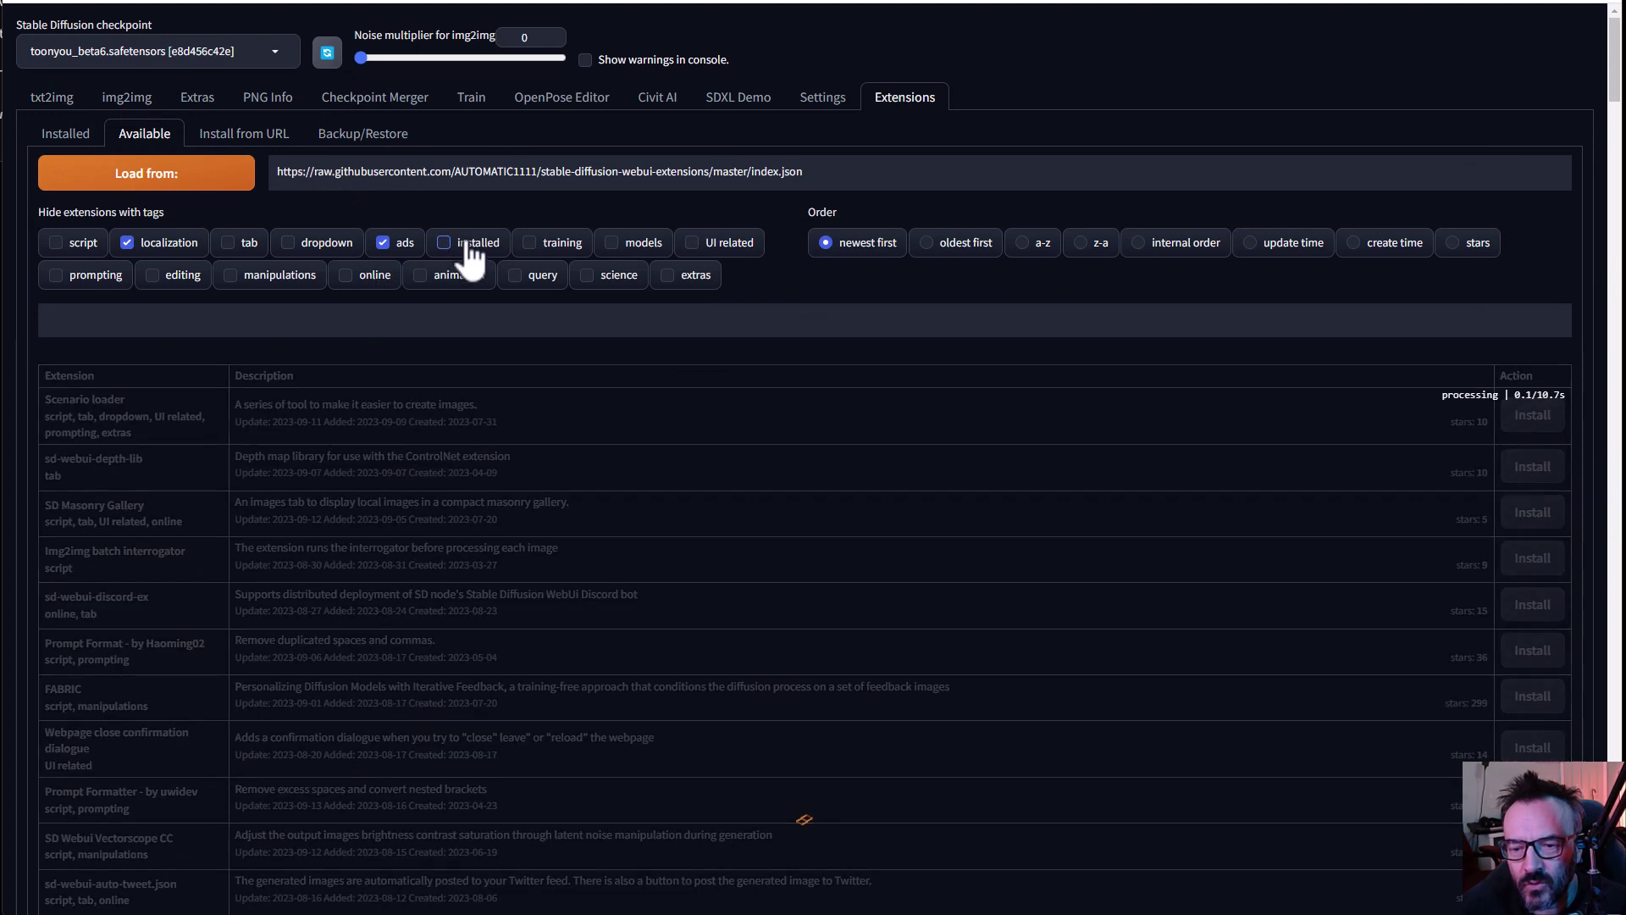
pyautogui.click(469, 322)
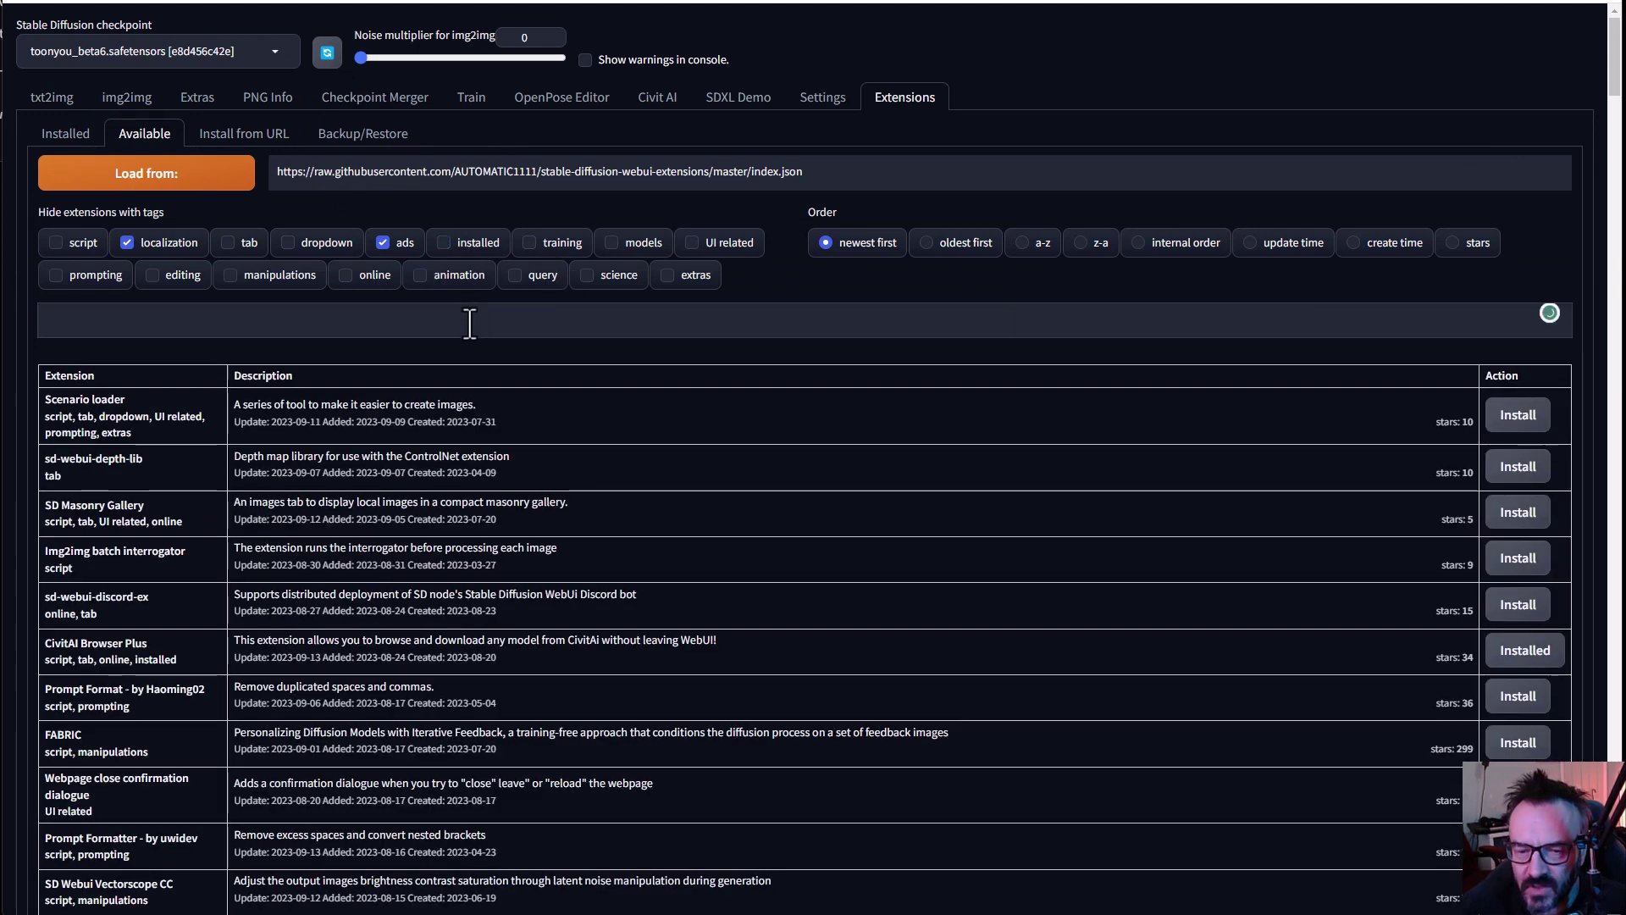
pyautogui.write('animate')
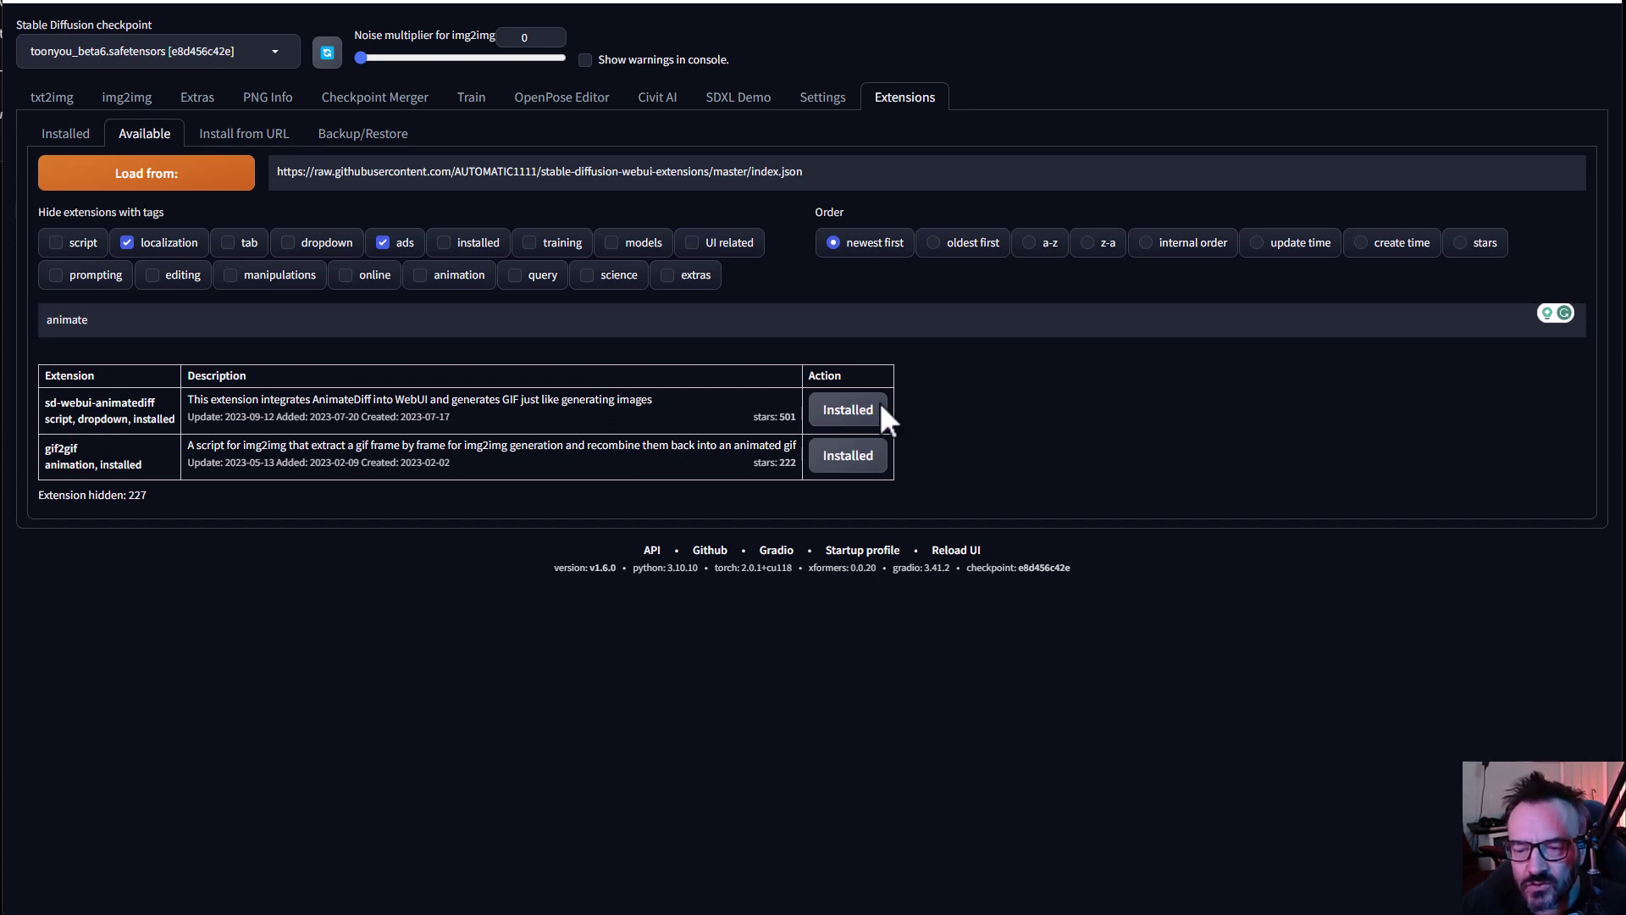
pyautogui.click(75, 140)
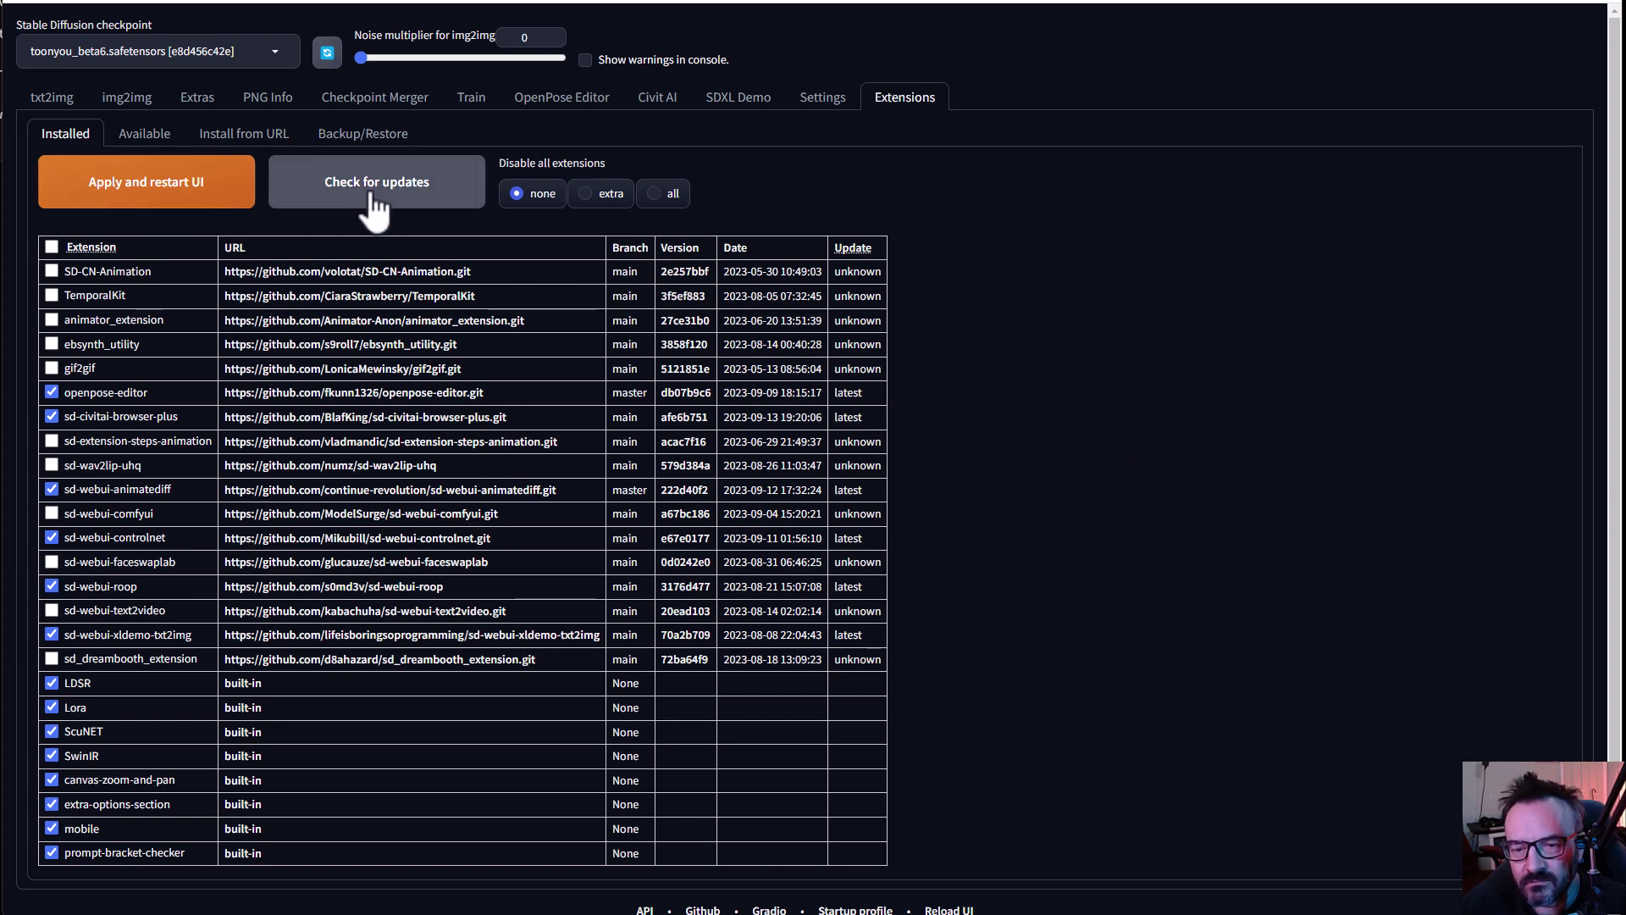
# Apply and restart the UI, checking and then closing the console window.
pyautogui.click(73, 186)
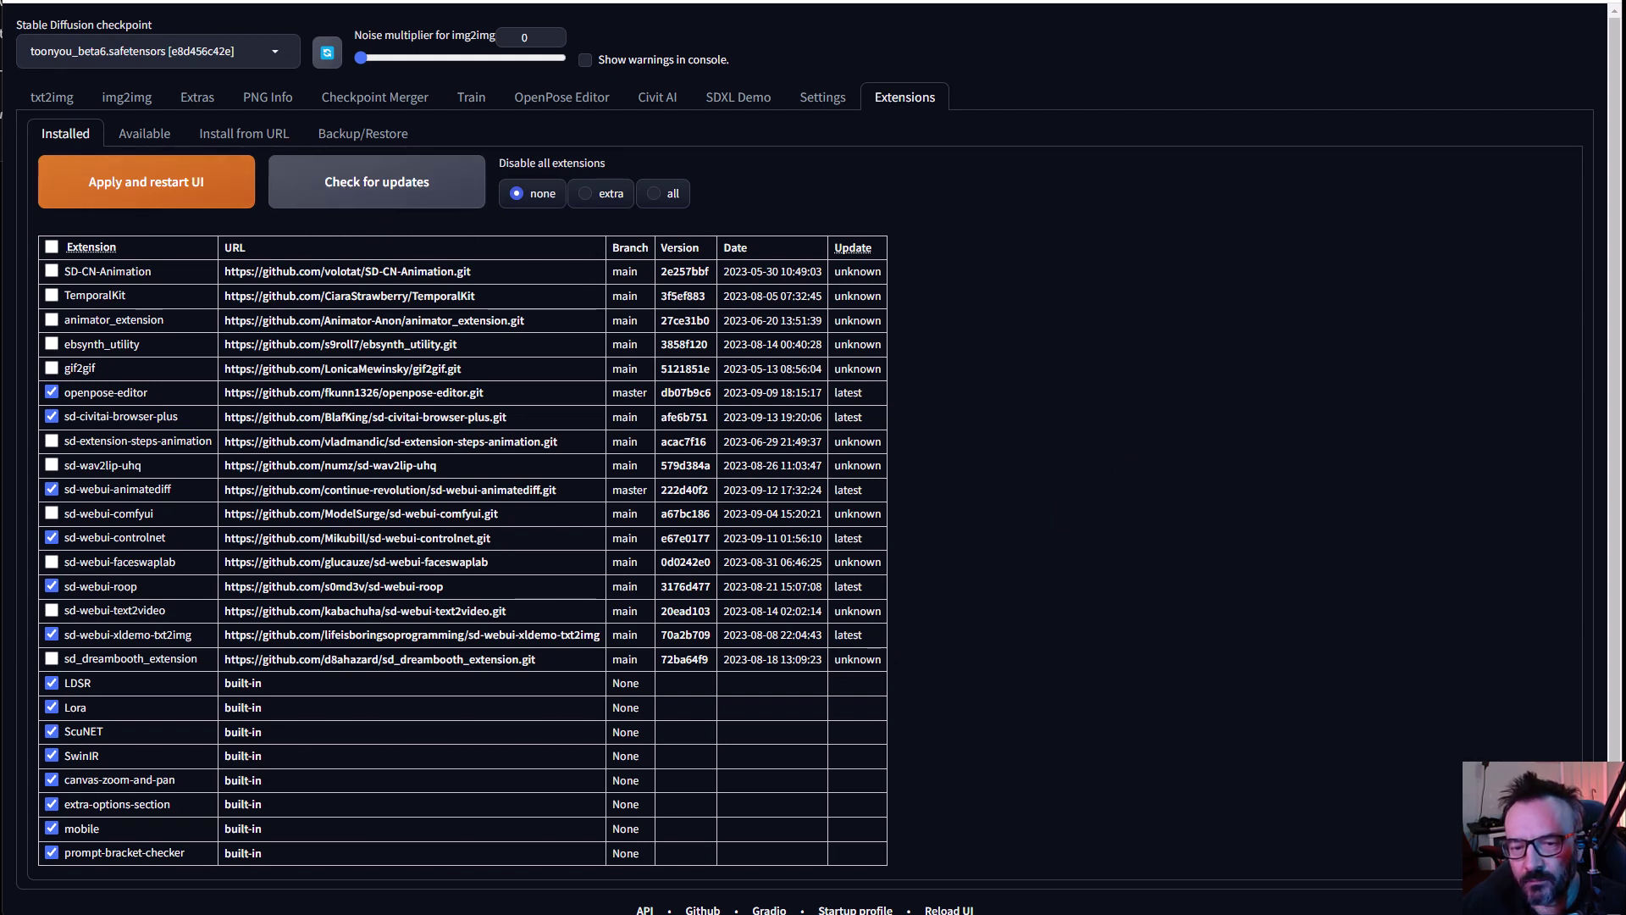
pyautogui.hotkey('alt', 'Tab')
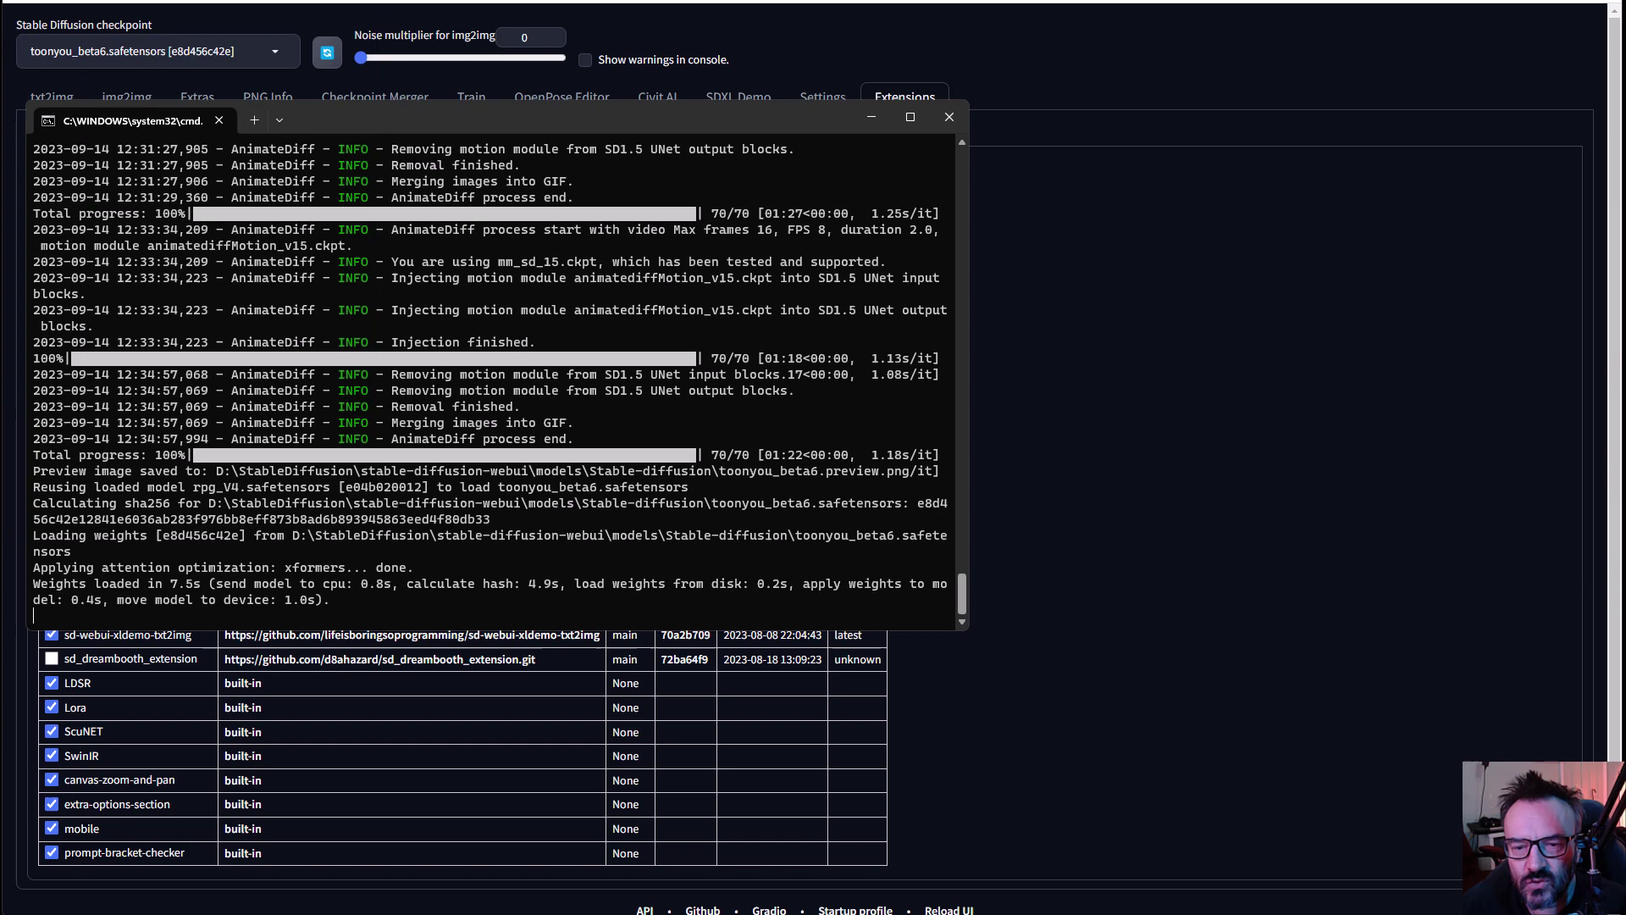
pyautogui.click(220, 73)
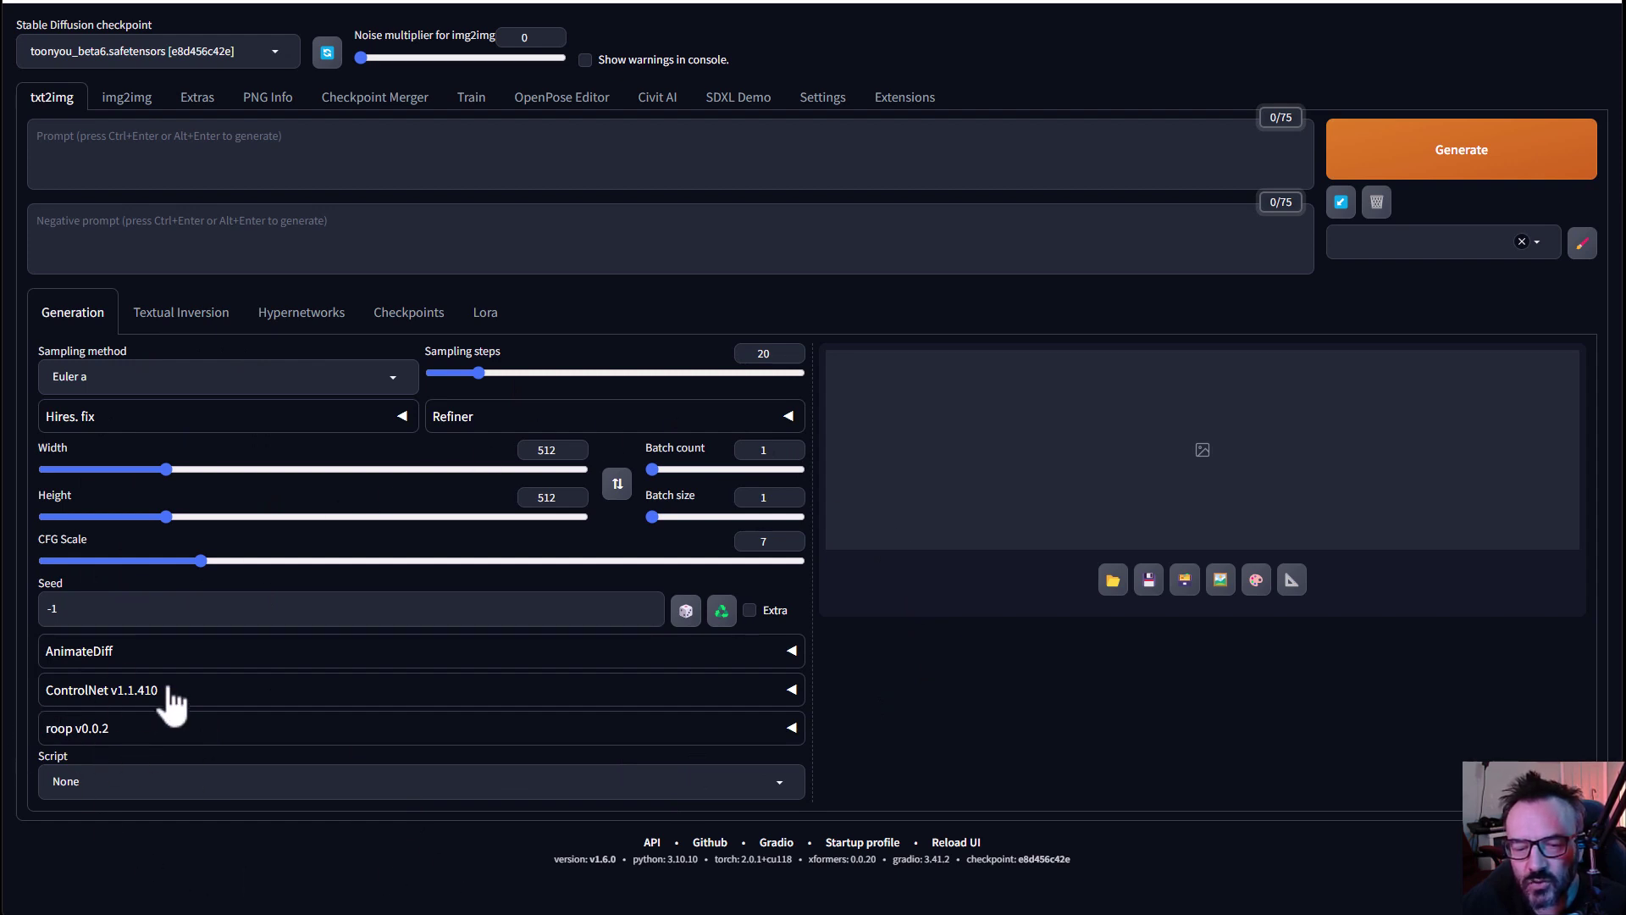
# Check img2img for the AnimateDiff, ControlNet and roop sections, then return to txt2img.
pyautogui.click(121, 105)
pyautogui.scroll(-6, 846, 555)
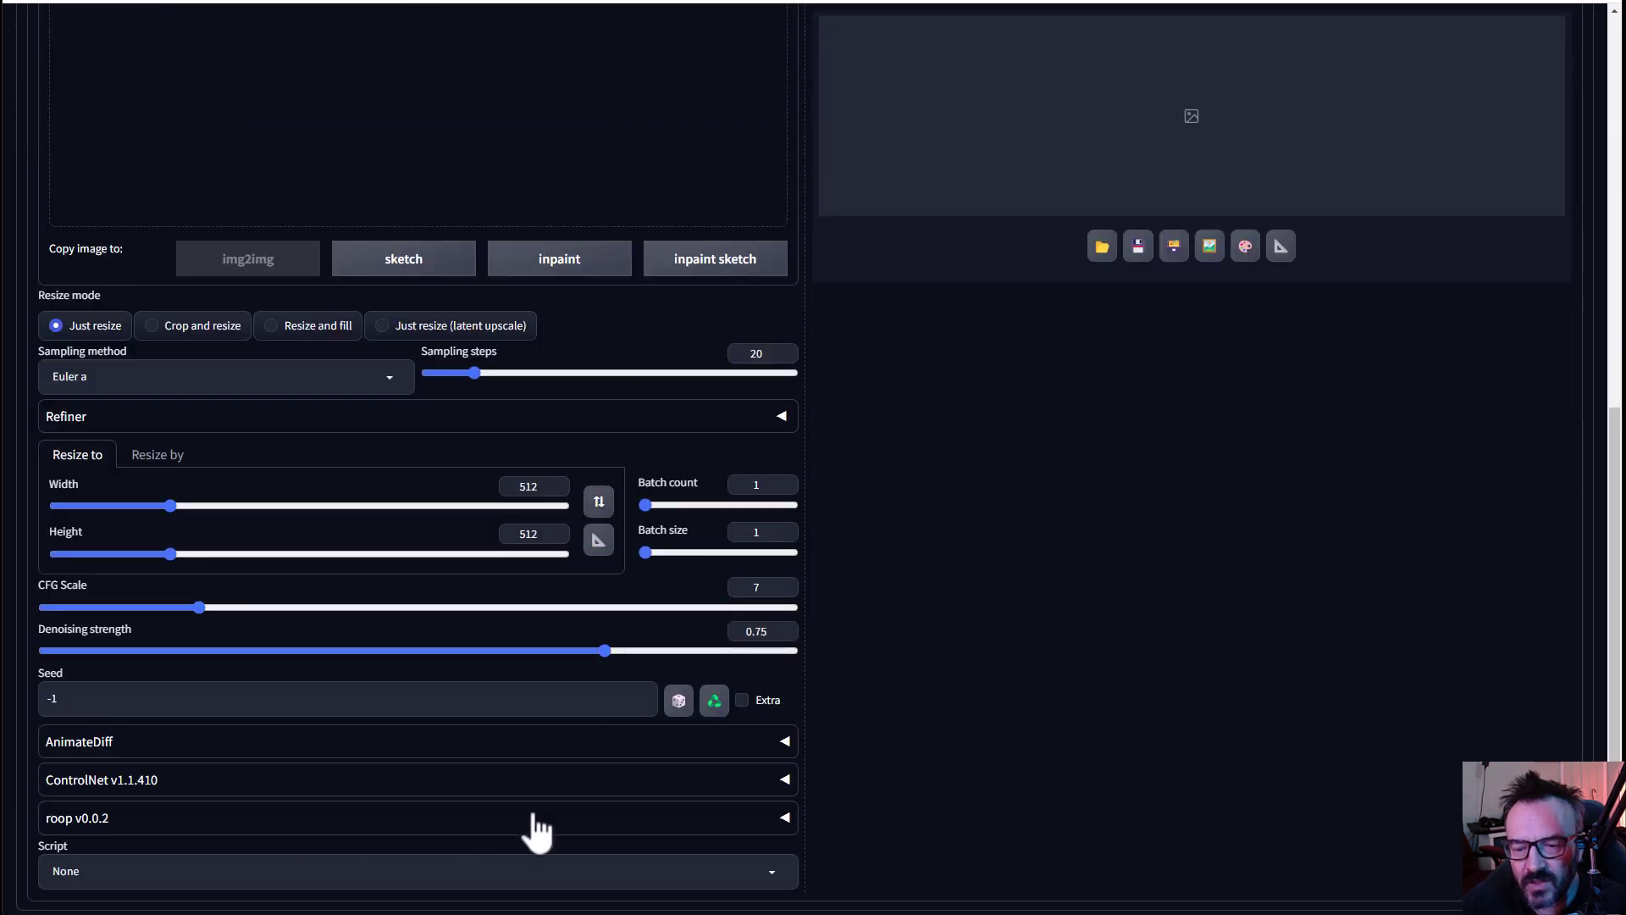
pyautogui.scroll(5, 316, 469)
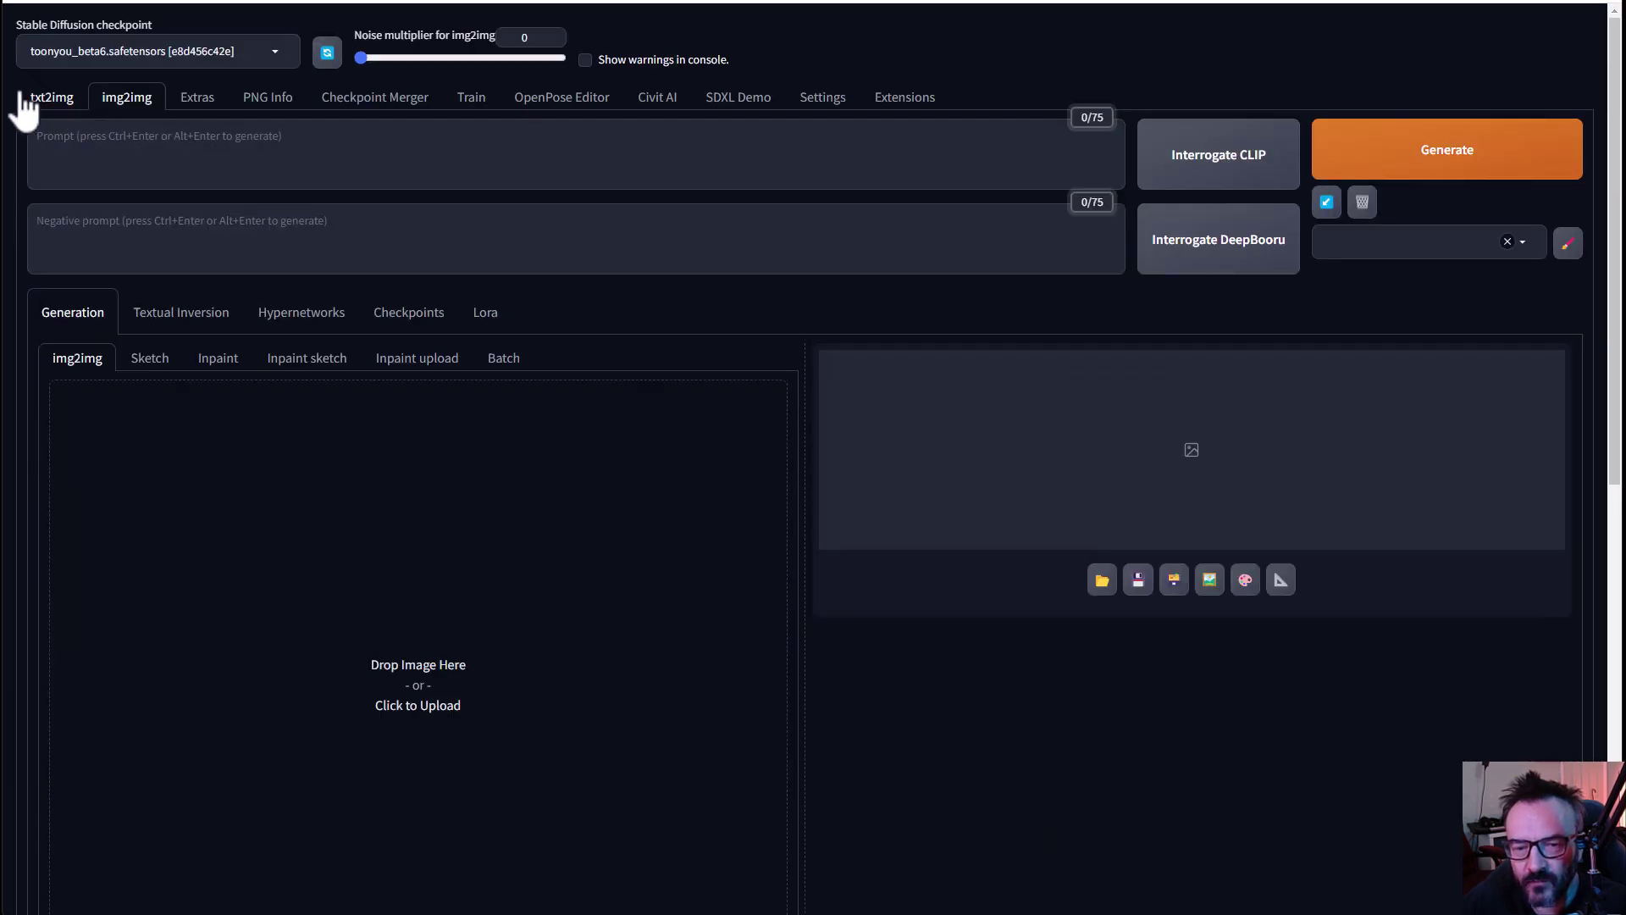
pyautogui.click(39, 99)
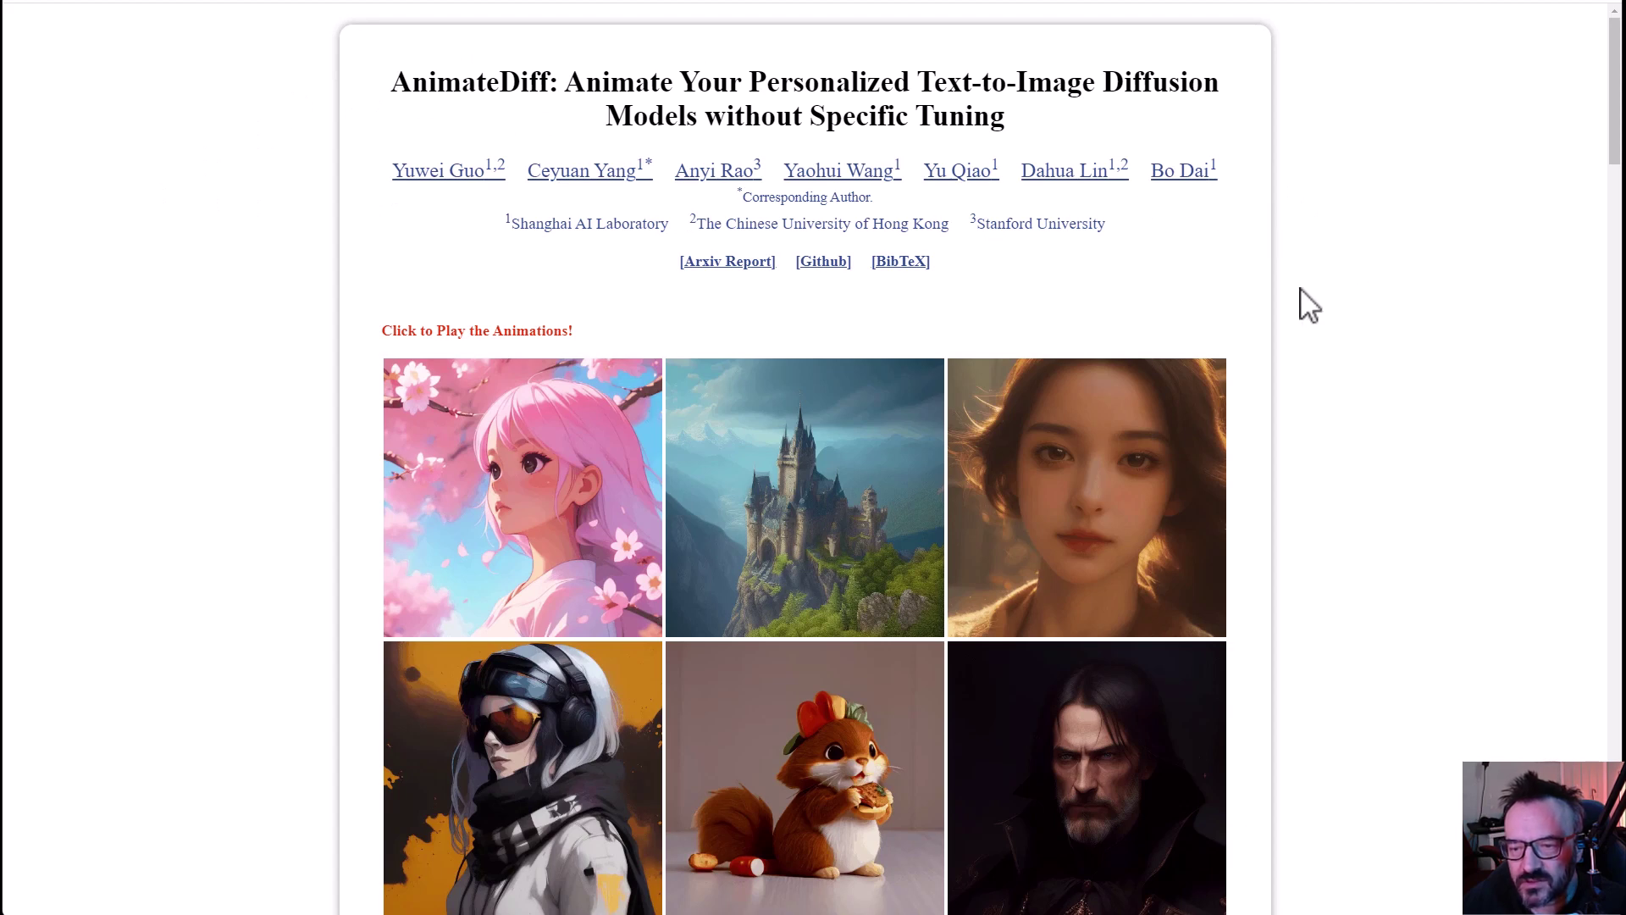
# Browse the AnimateDiff sample animations, methodology and gallery, then go to the sd-webui-animatediff repository.
pyautogui.scroll(-2, 1308, 305)
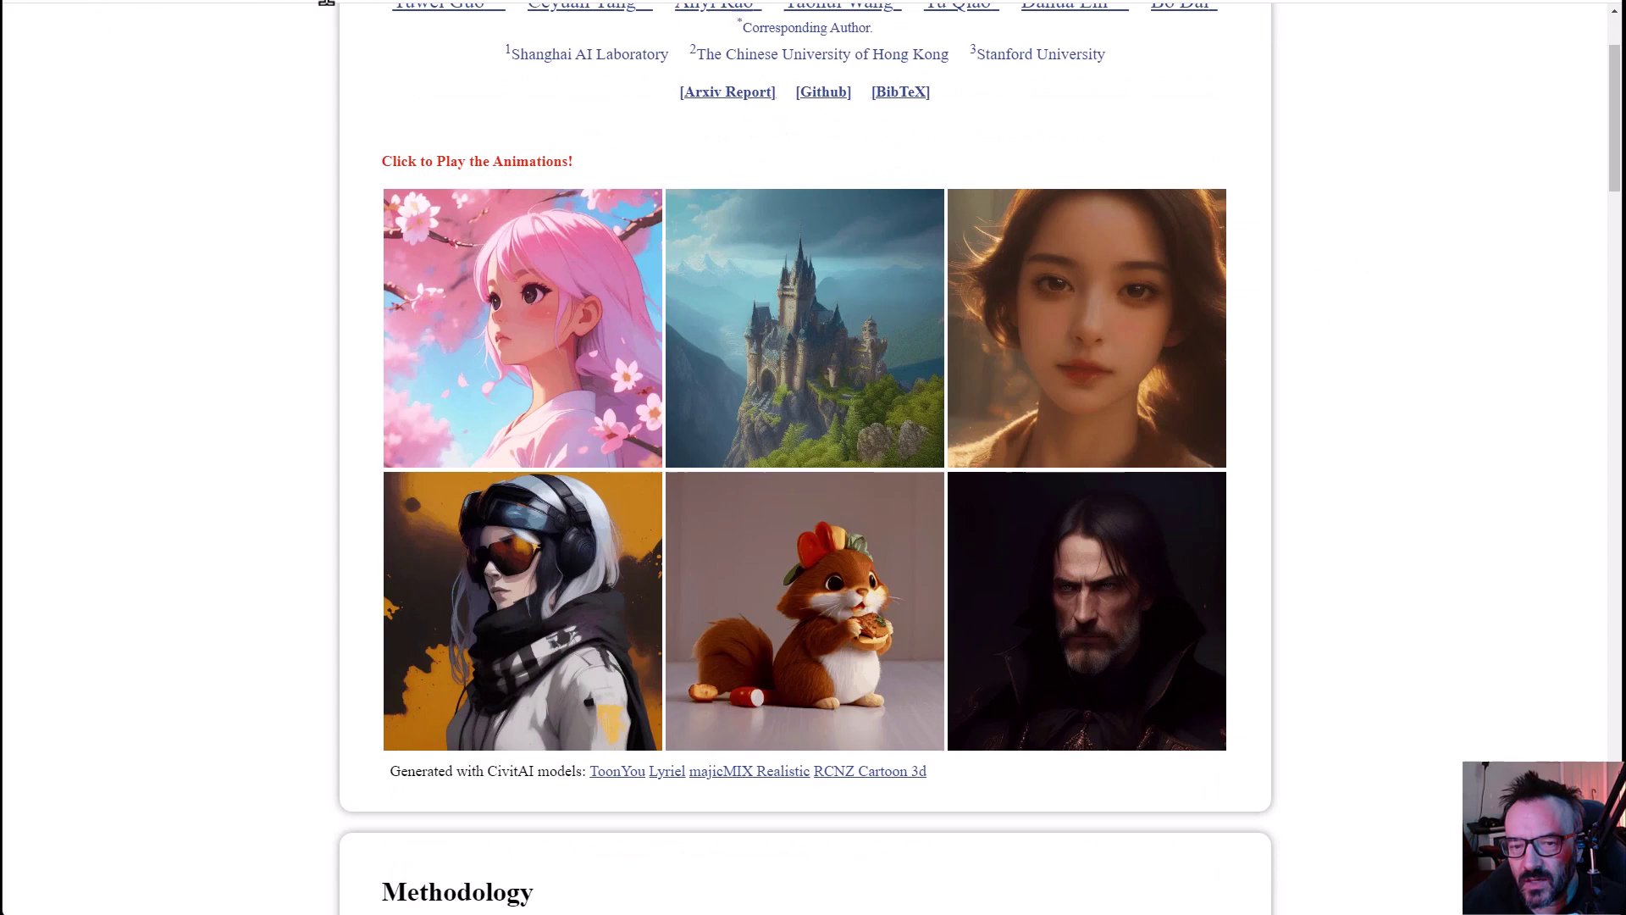
pyautogui.scroll(-3, 276, 297)
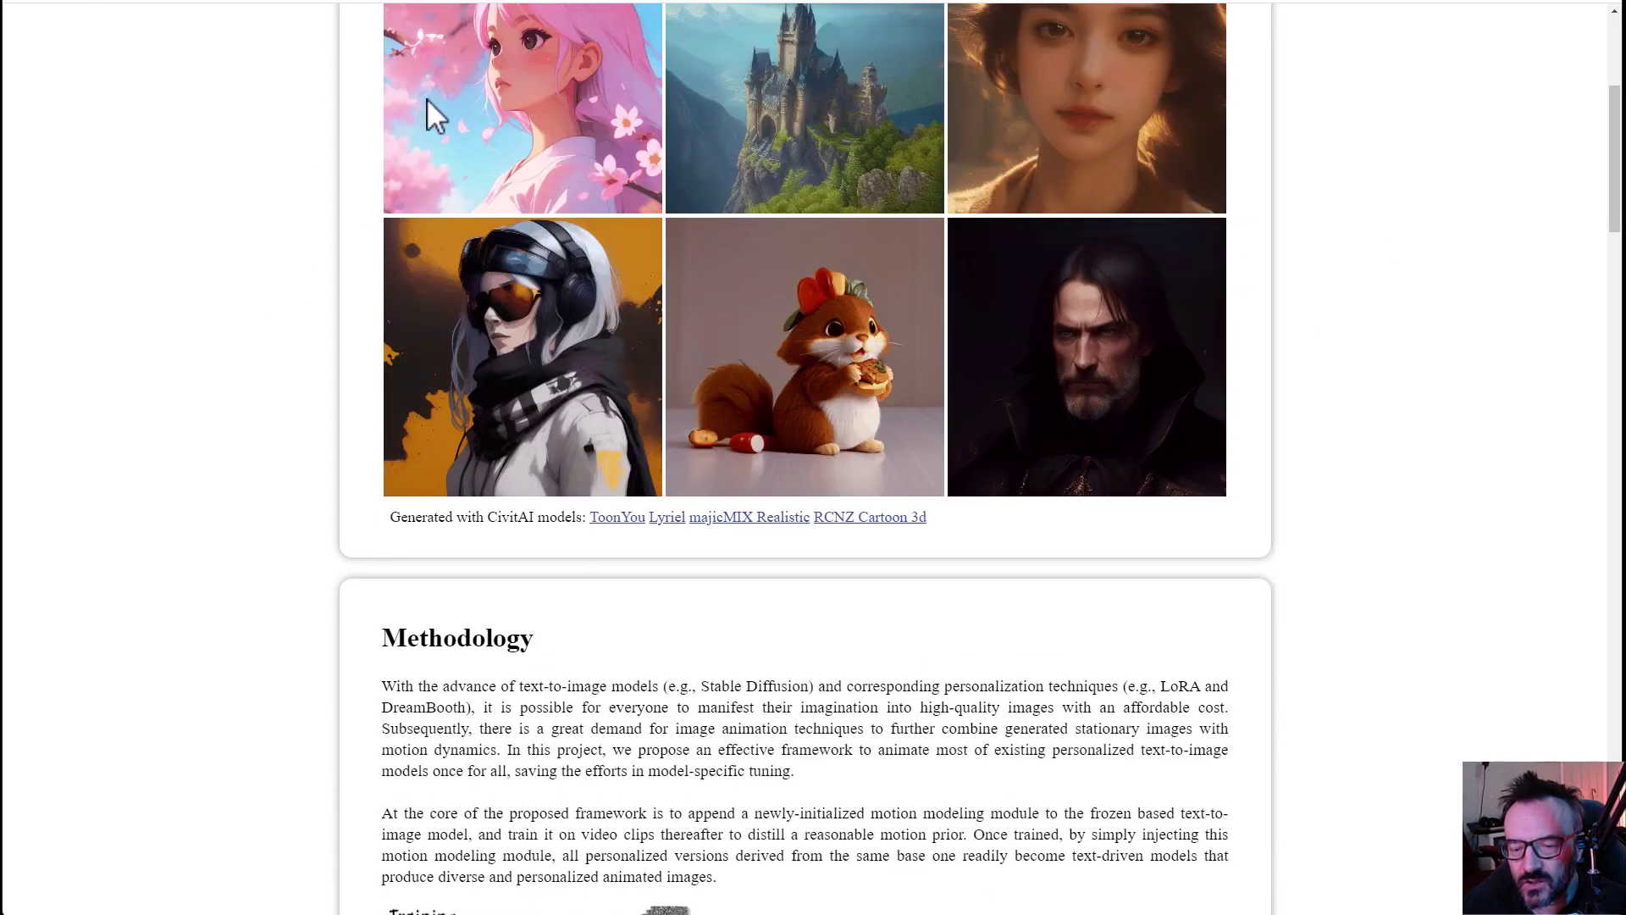
pyautogui.scroll(-7, 427, 98)
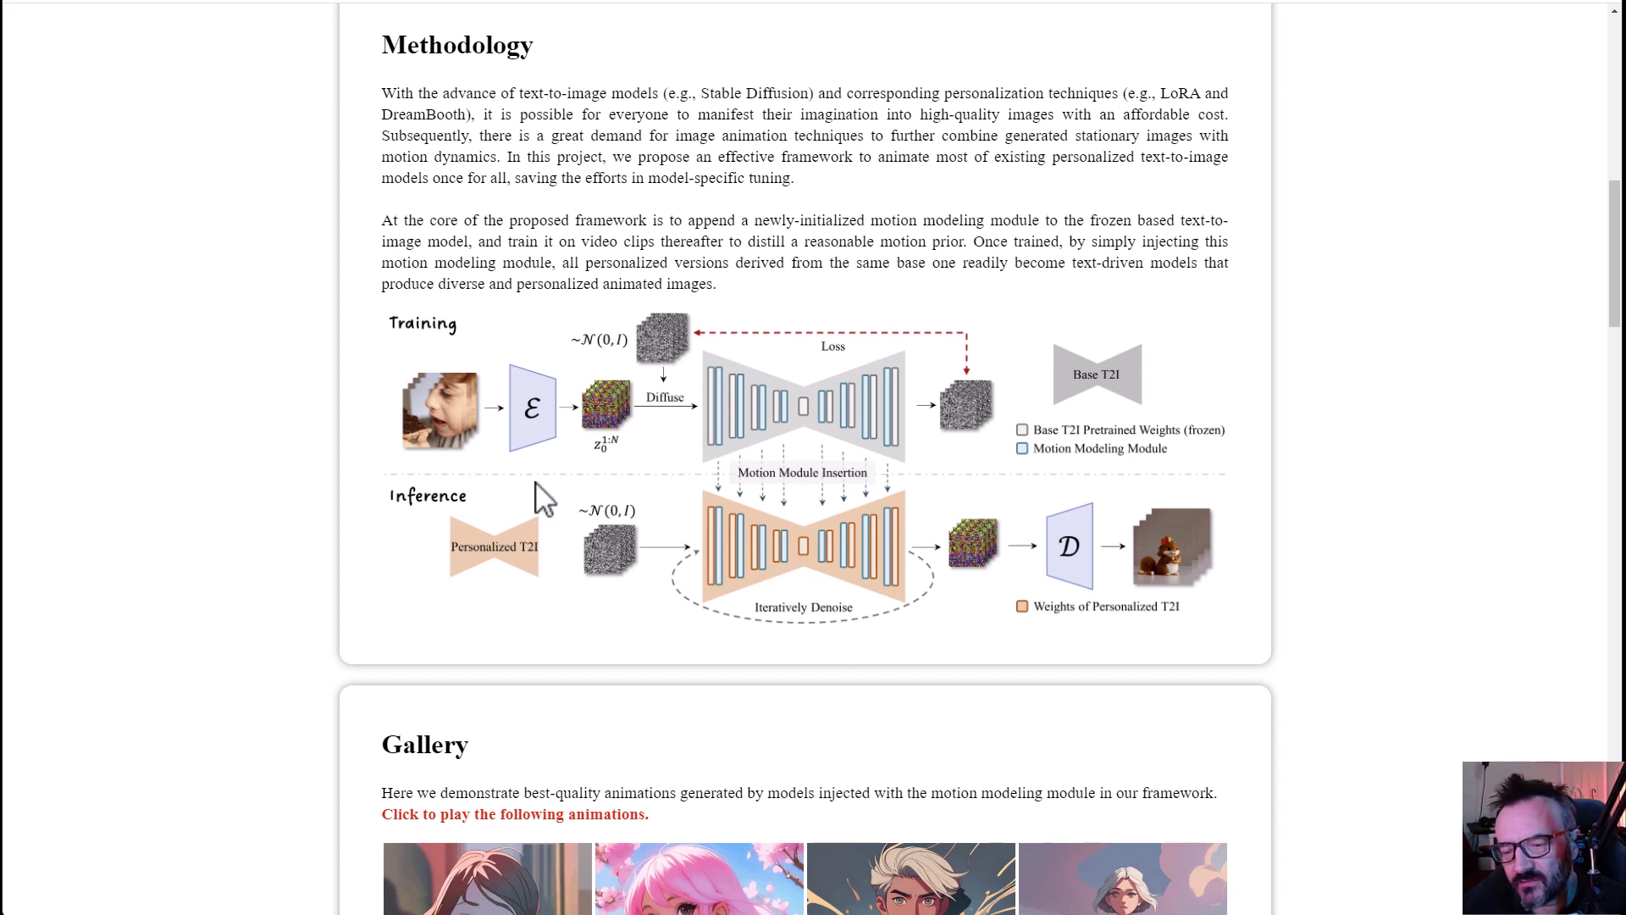
pyautogui.scroll(-7, 1243, 543)
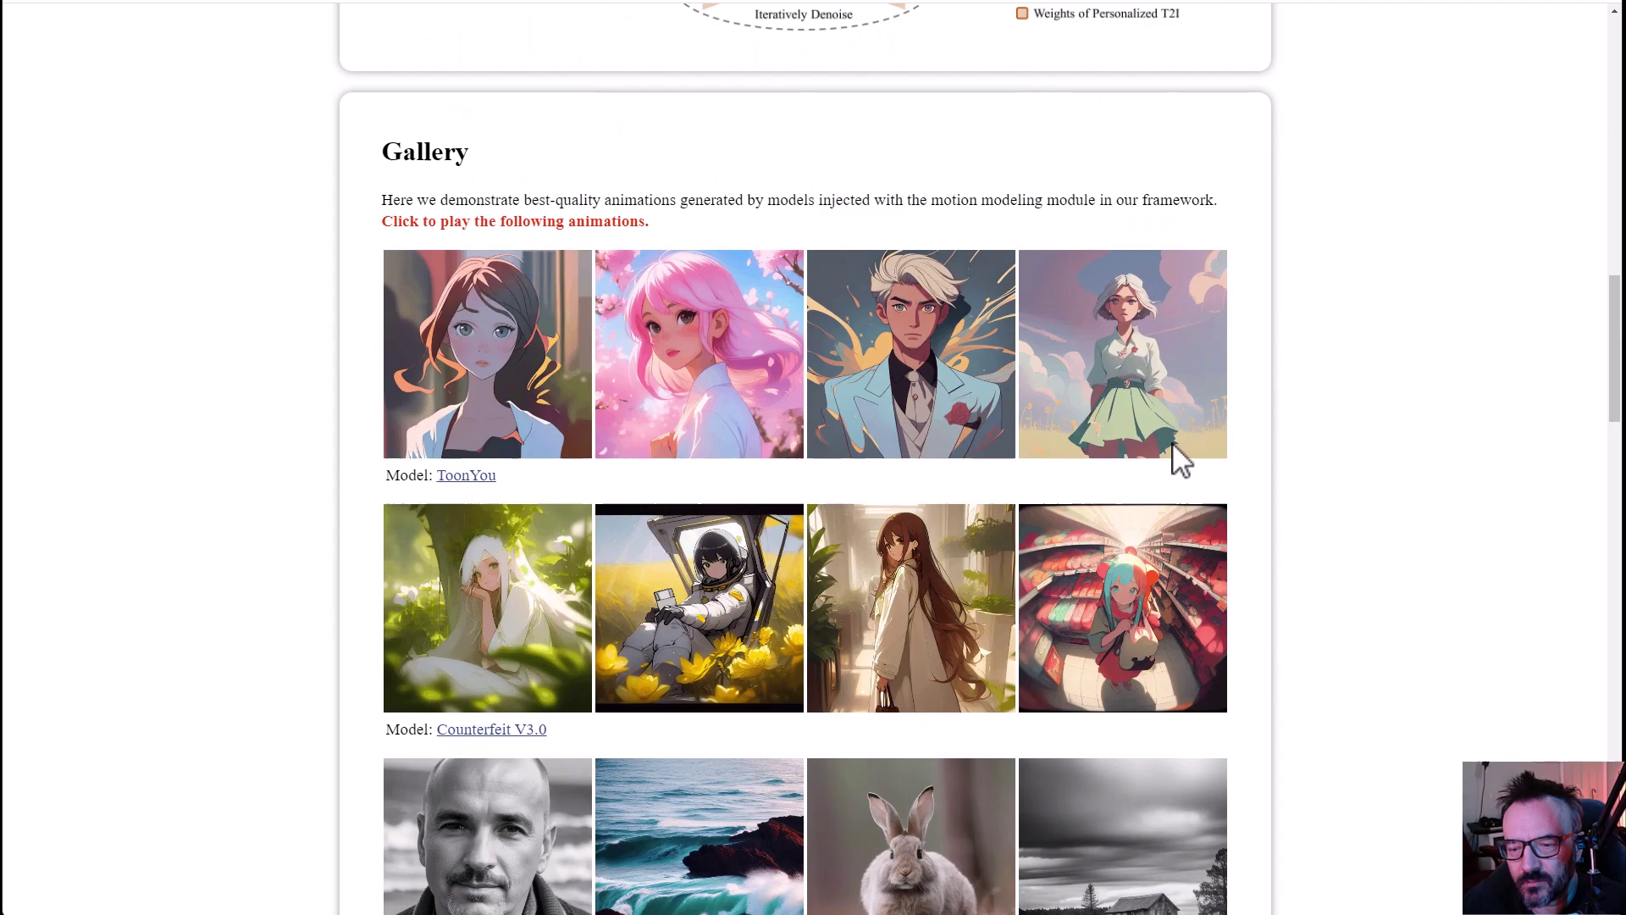
pyautogui.scroll(-6, 1172, 449)
pyautogui.scroll(-10, 1172, 445)
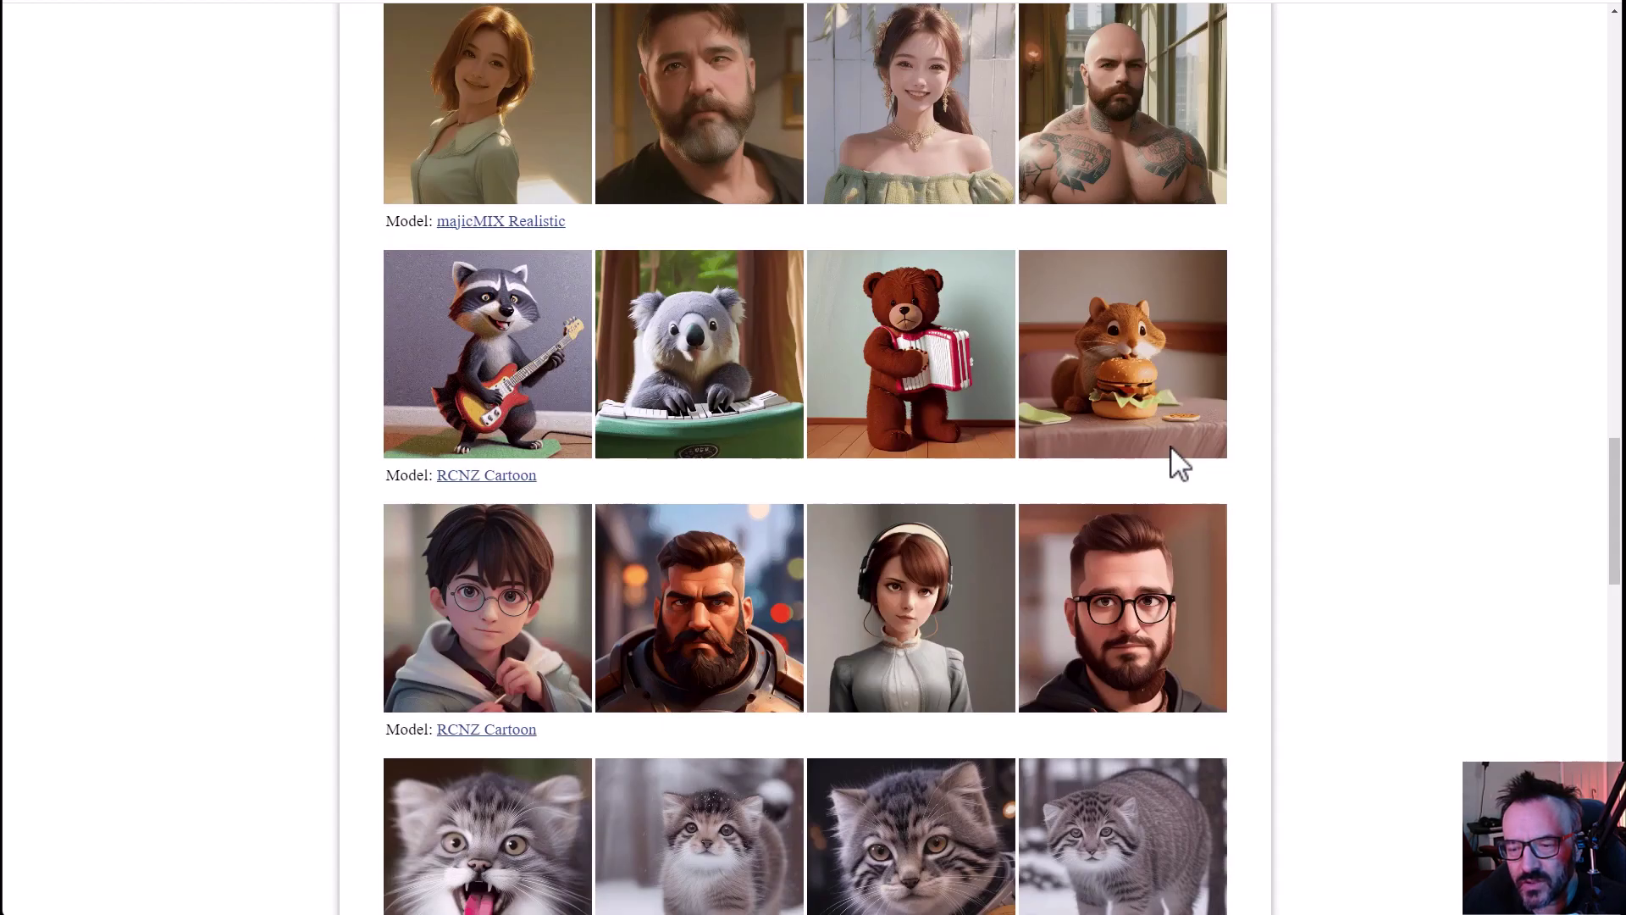
pyautogui.scroll(-3, 1171, 446)
pyautogui.scroll(20, 1172, 445)
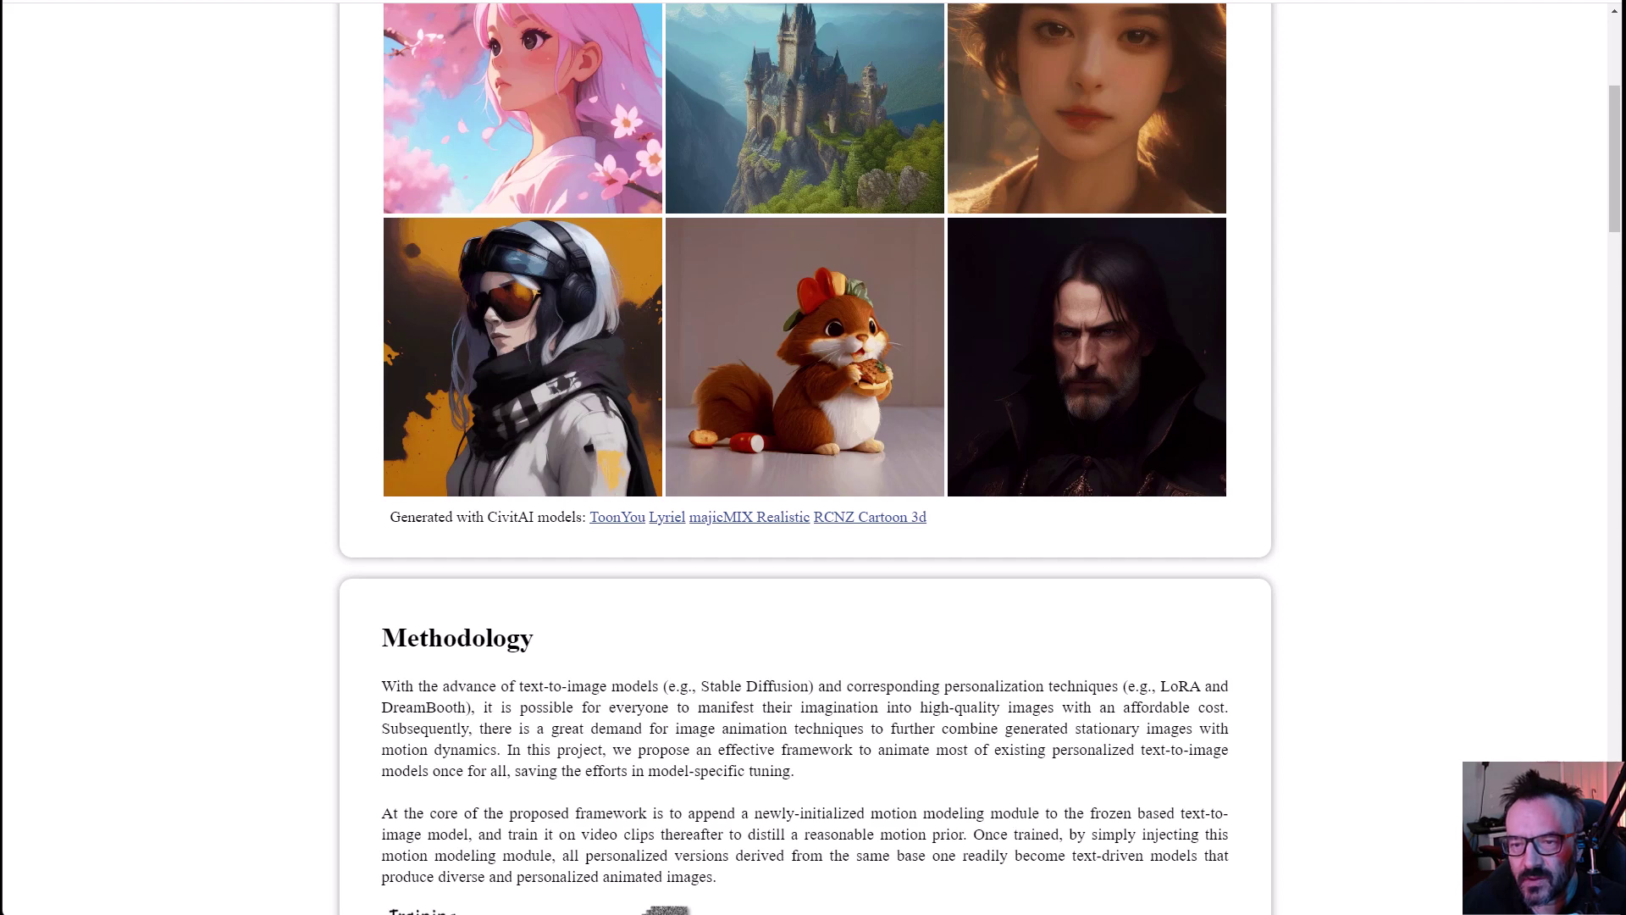
pyautogui.hotkey('ctrl', 'Tab')
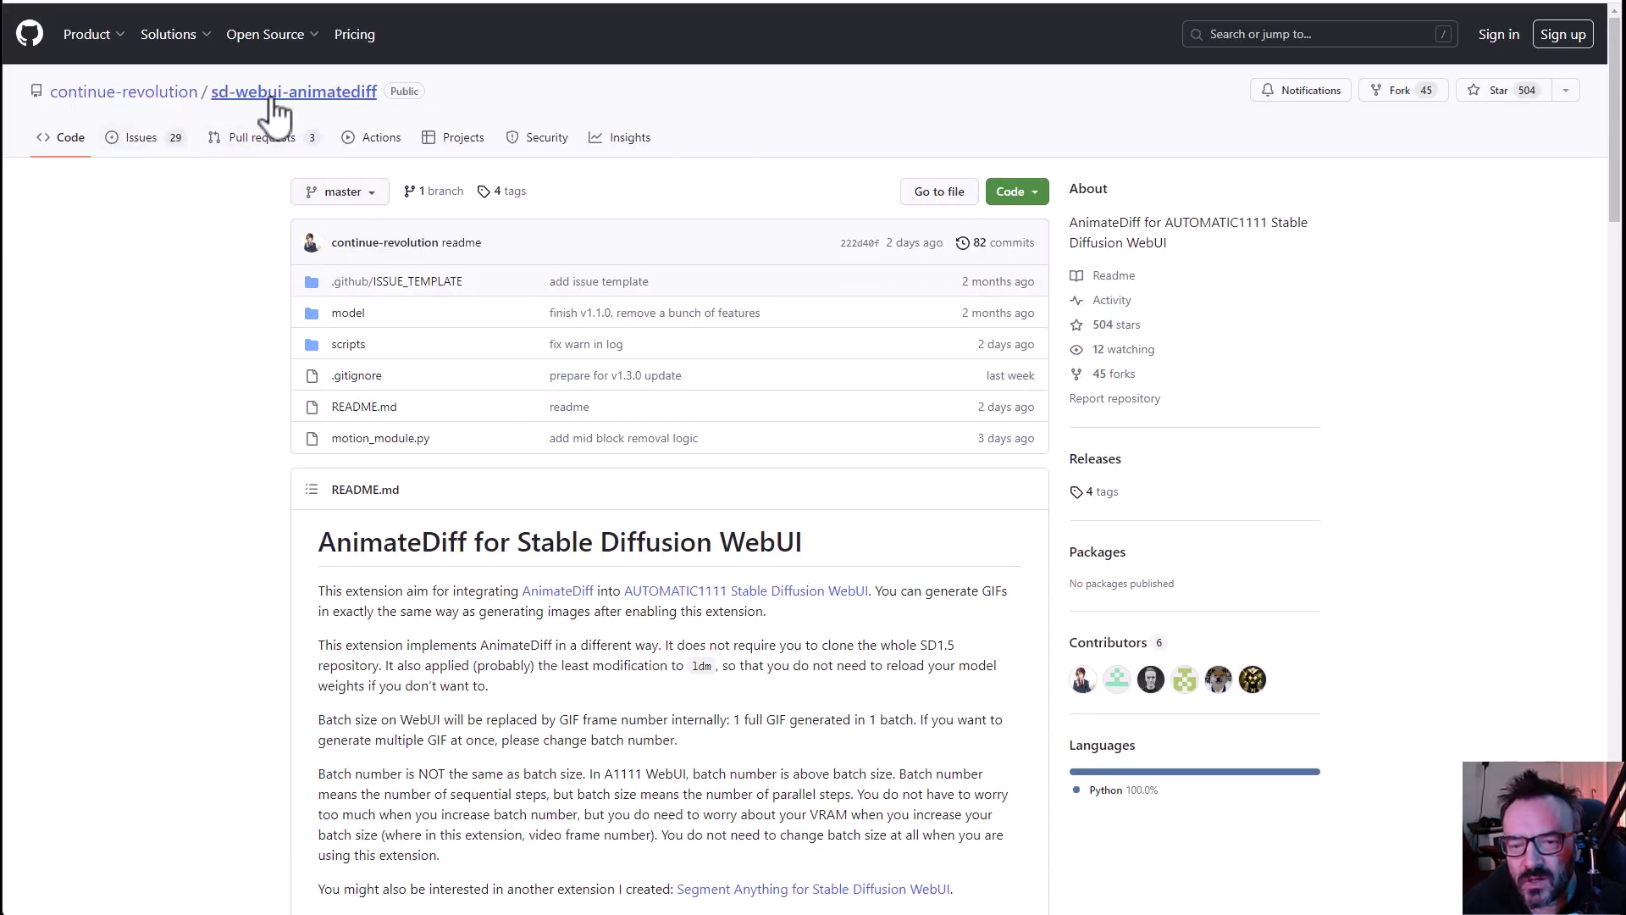
# Scroll the README down through How to Use, WebUI and the Motion Module Model Zoo.
pyautogui.scroll(-4, 221, 417)
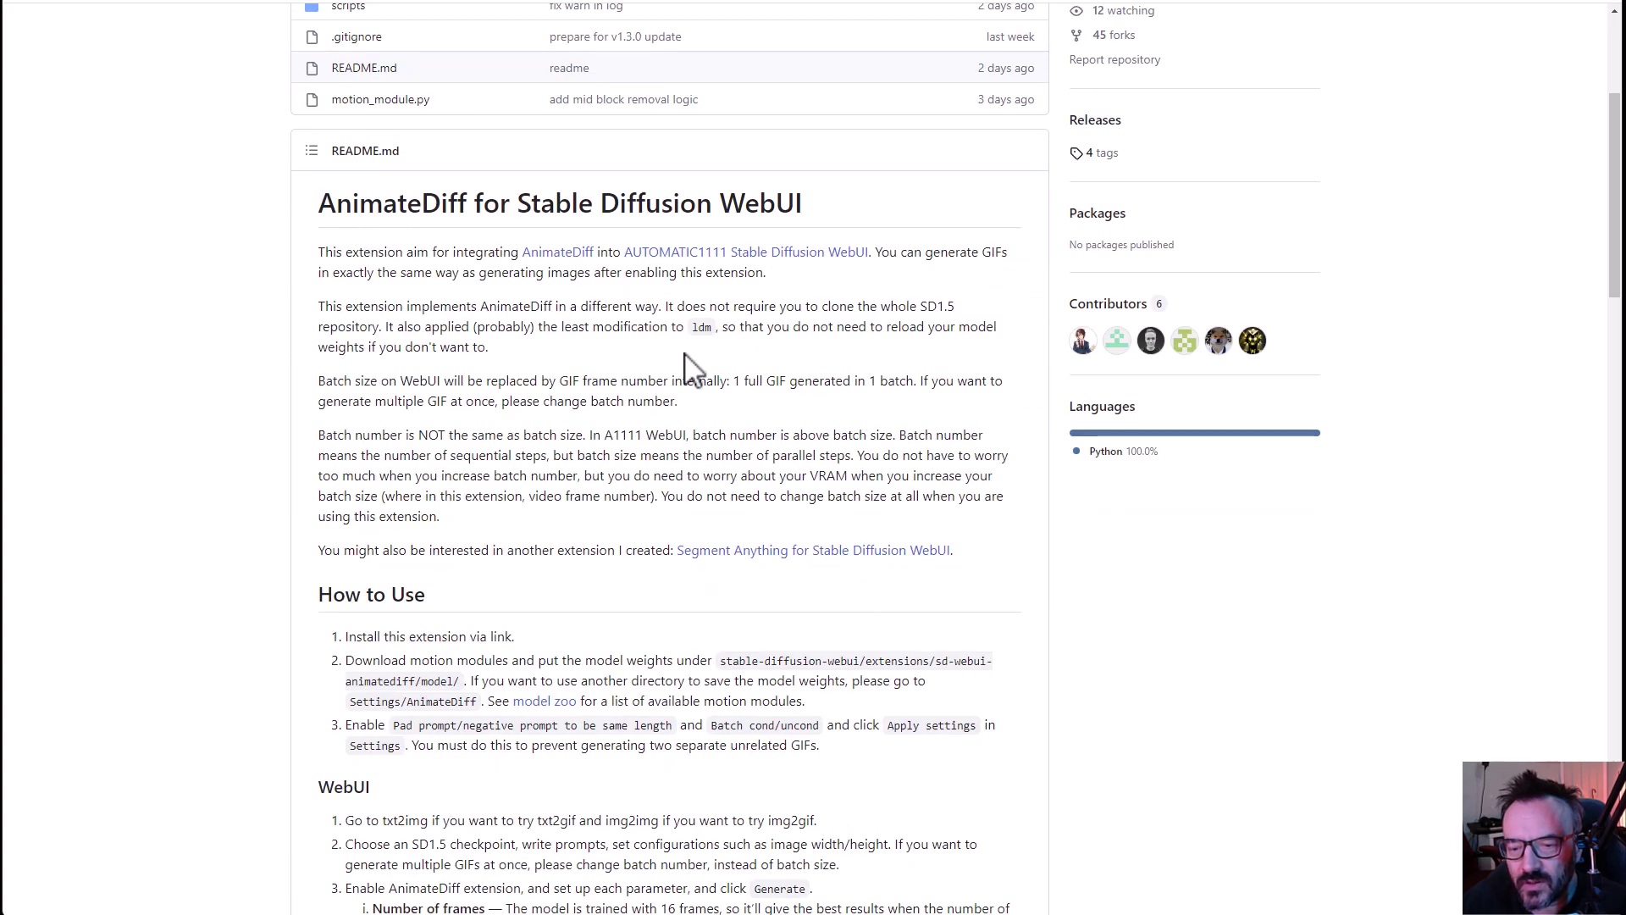
pyautogui.scroll(4, 527, 106)
pyautogui.scroll(-3, 327, 470)
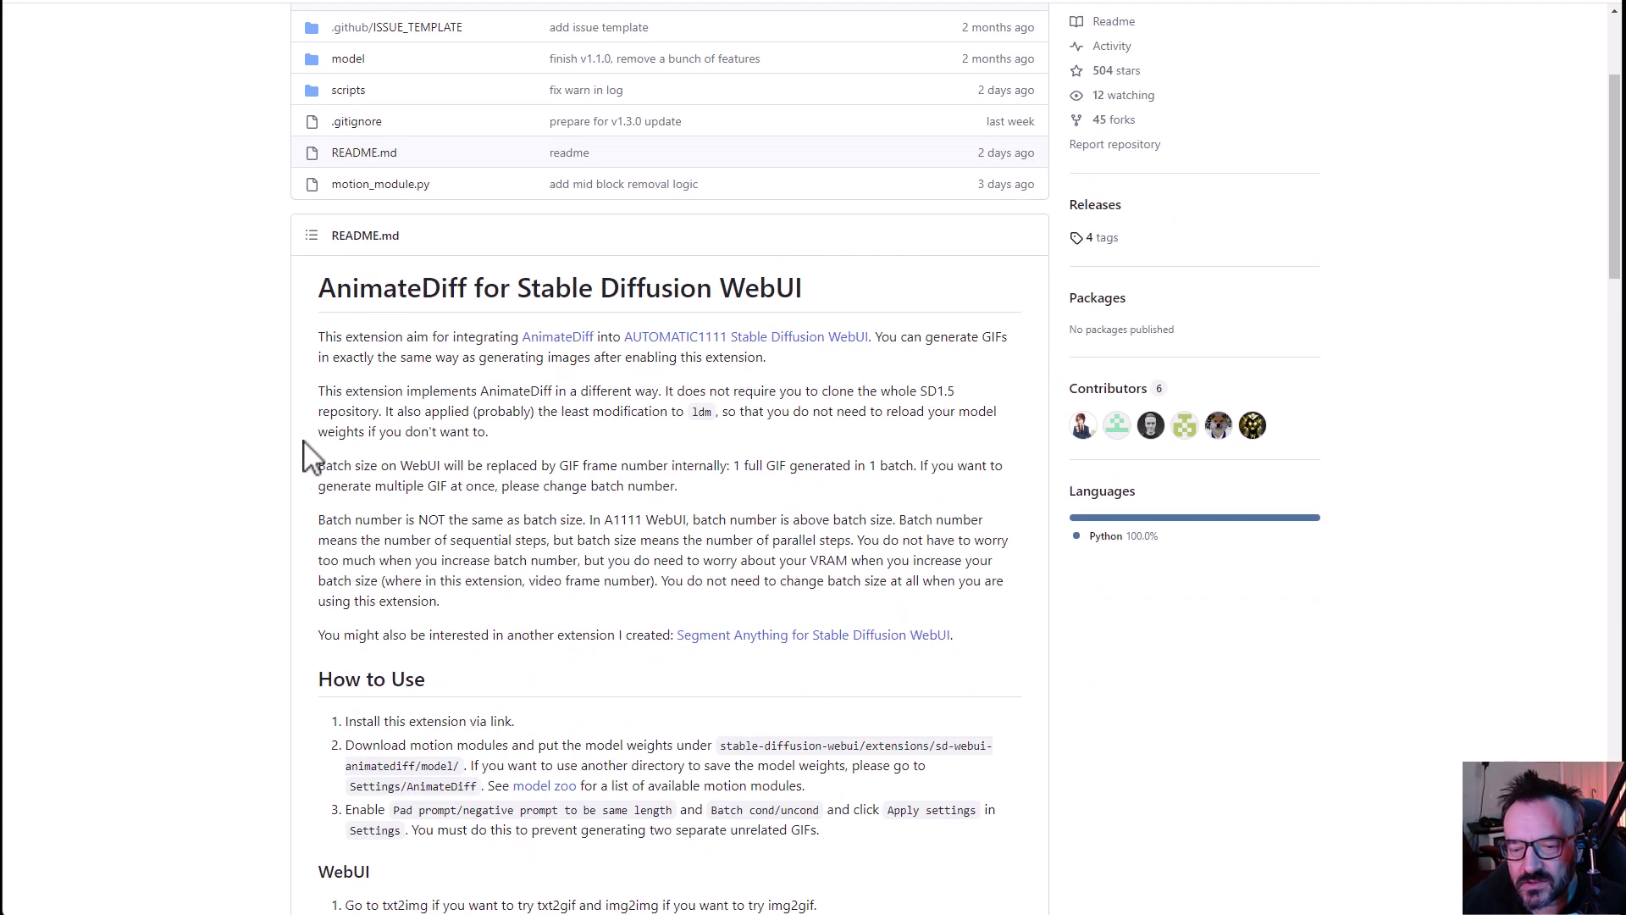
pyautogui.scroll(-4, 318, 378)
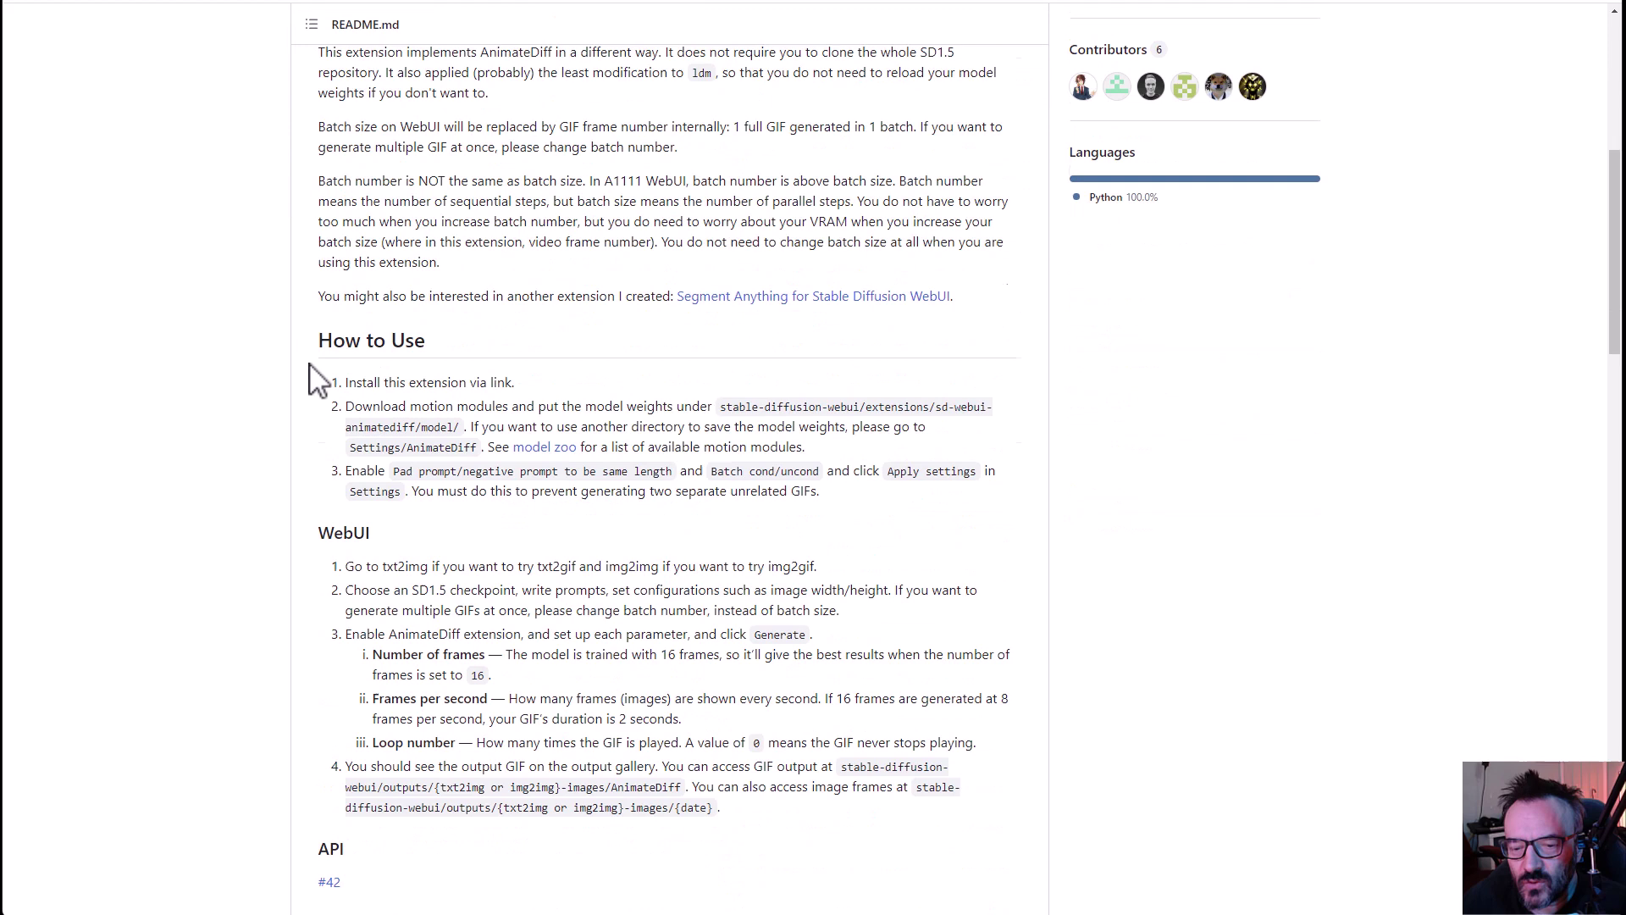
pyautogui.scroll(-3, 318, 379)
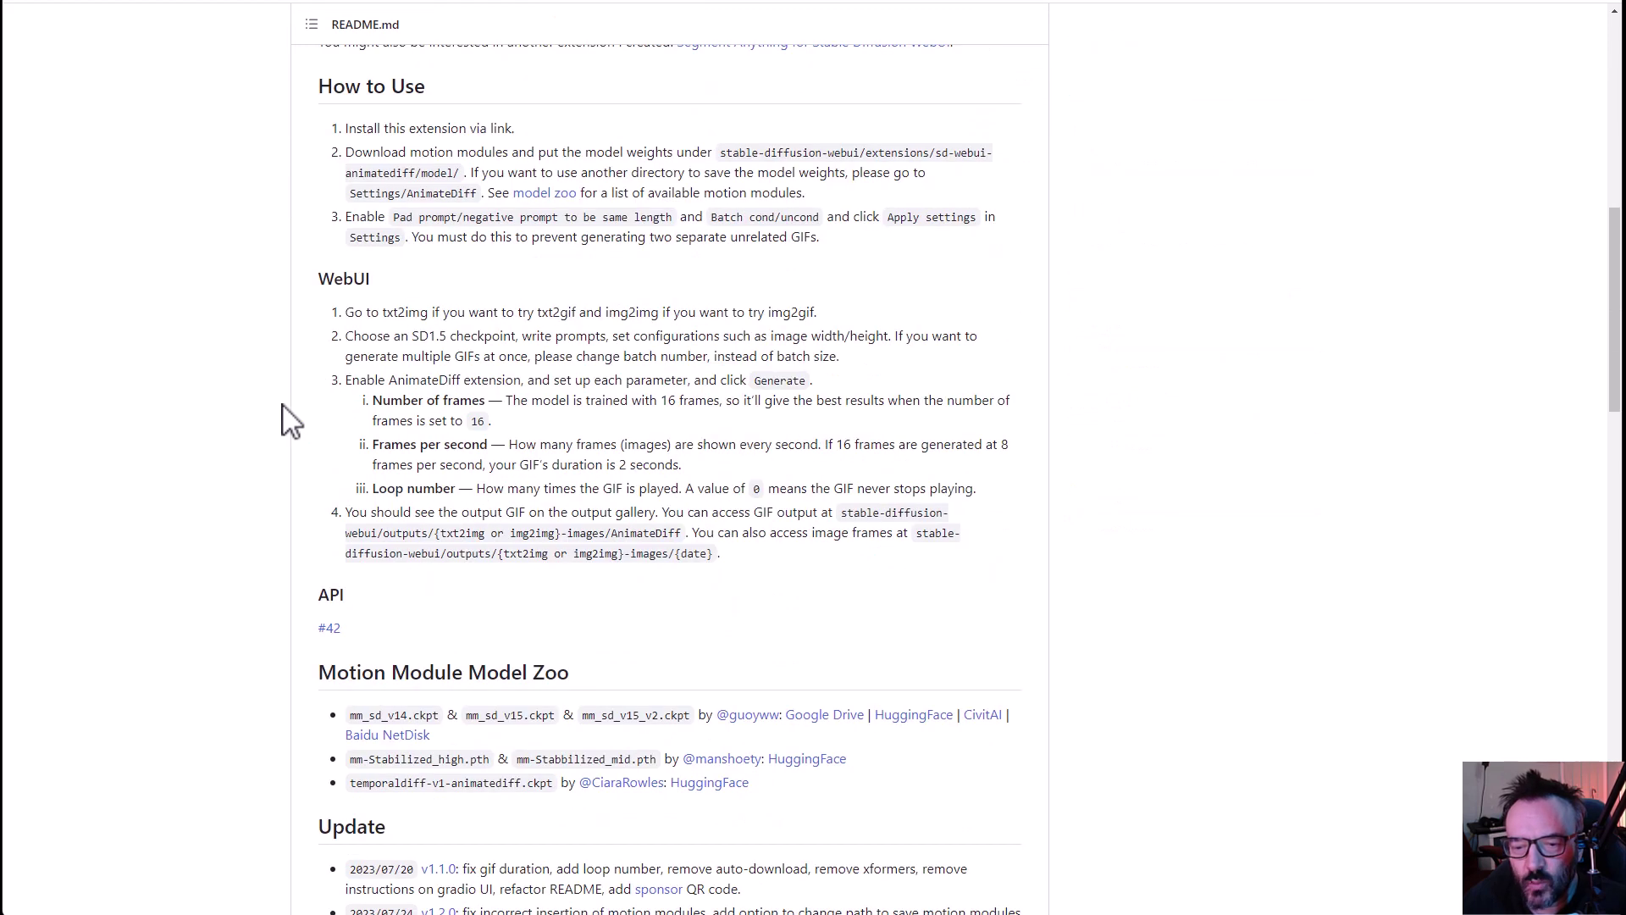
pyautogui.scroll(-2, 298, 413)
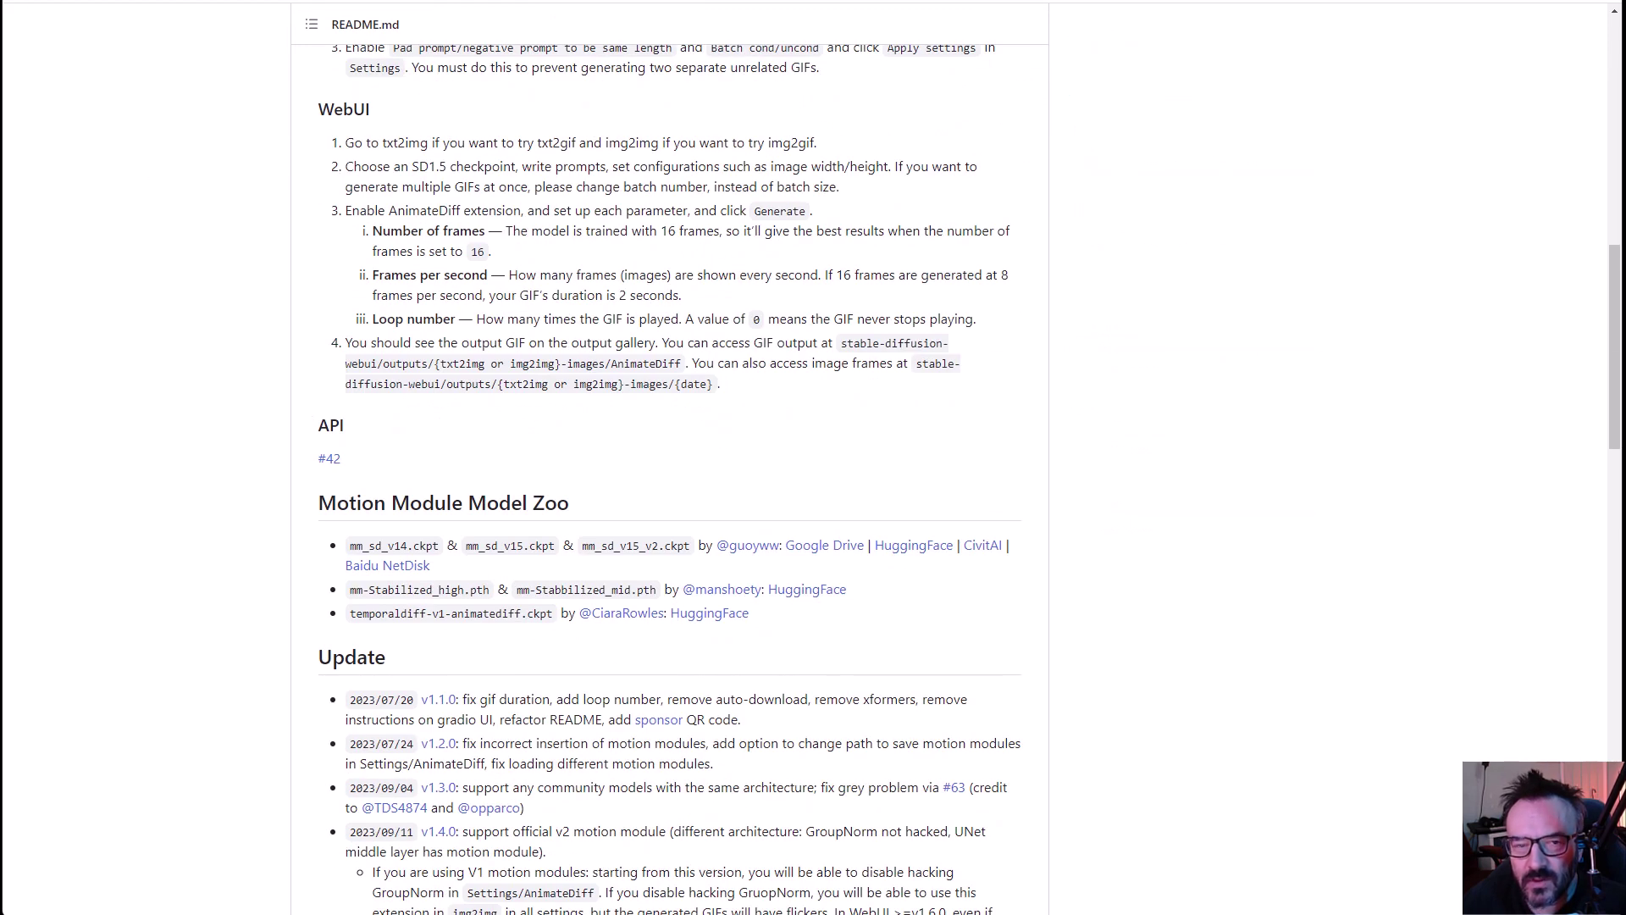
pyautogui.scroll(-1, 415, 440)
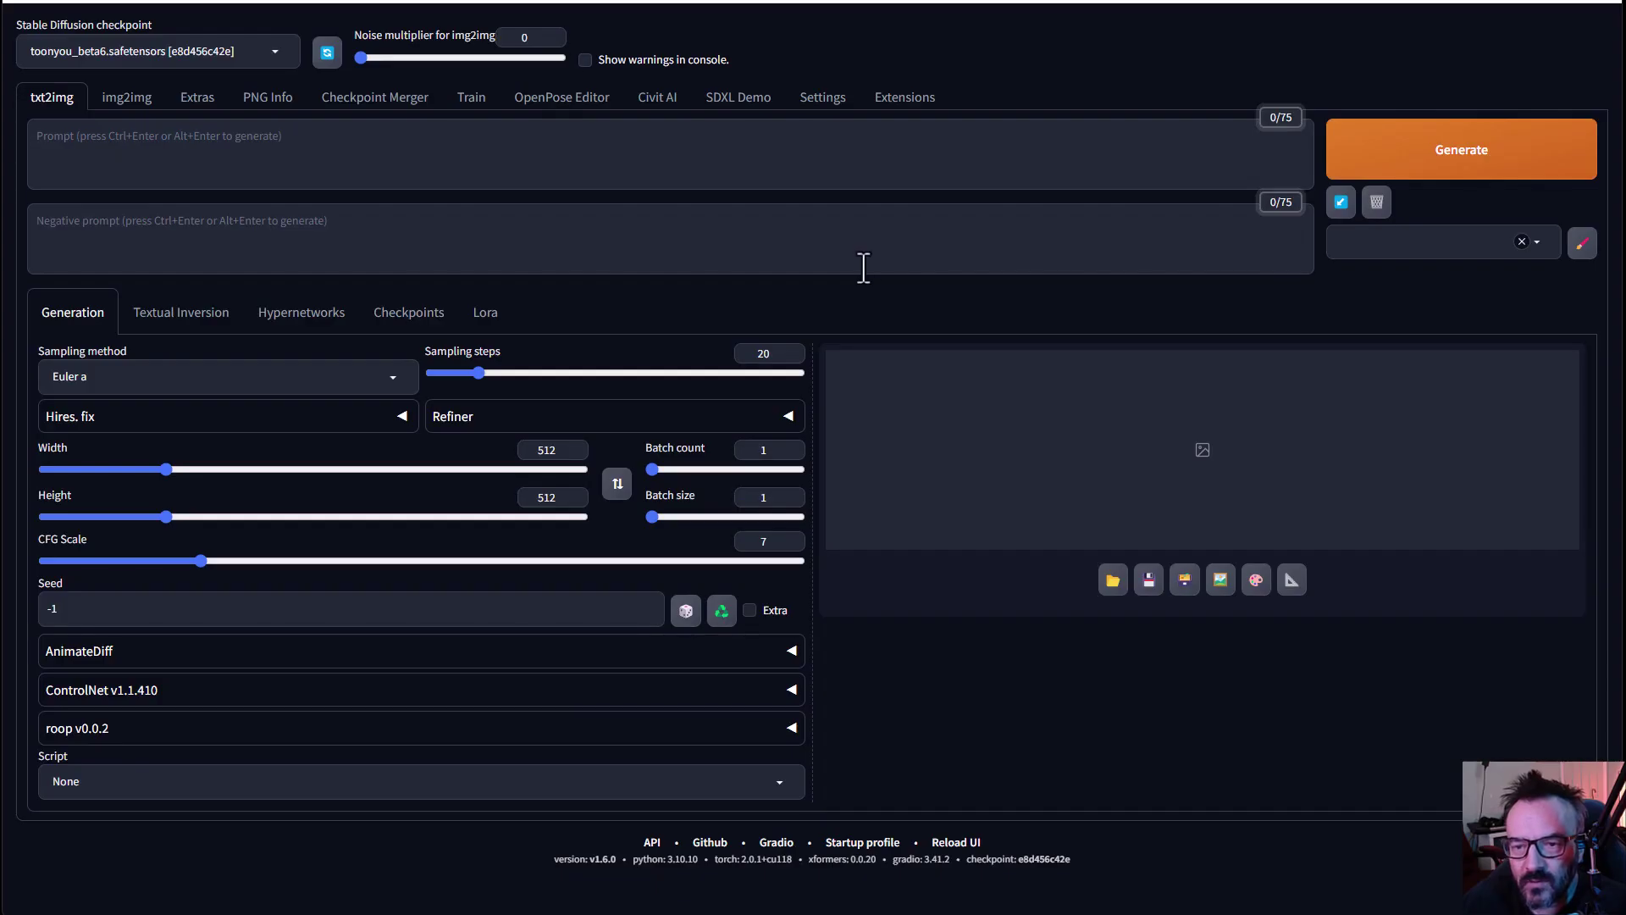
# Filter the available extensions by 'civit' to confirm CivitAI Browser Plus is installed.
pyautogui.click(649, 101)
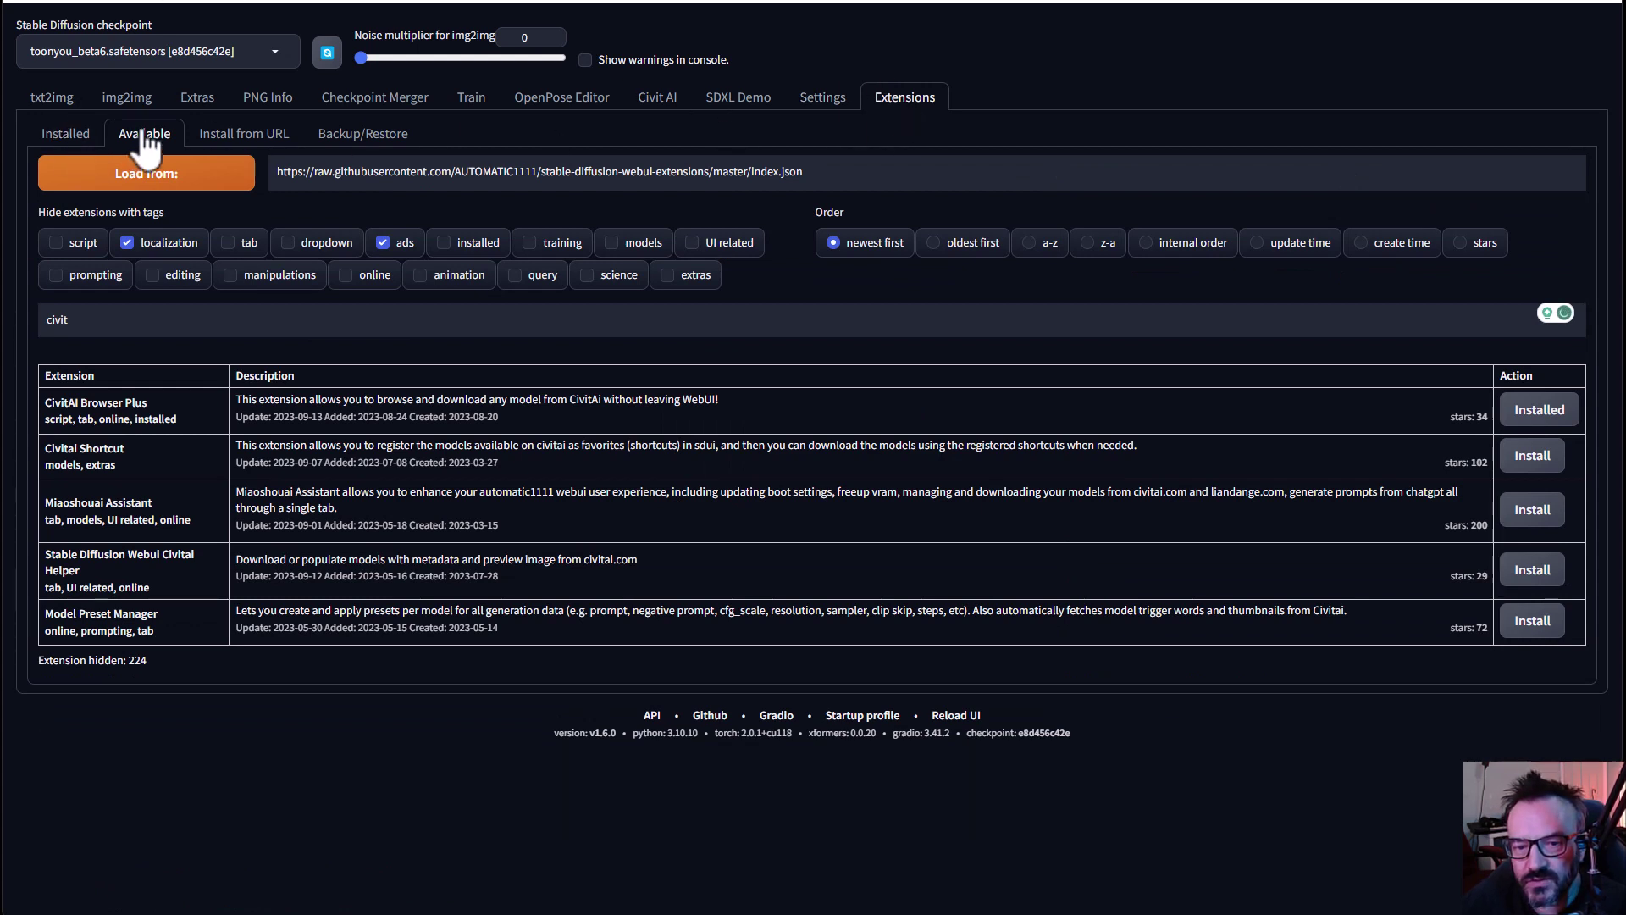
pyautogui.click(56, 318)
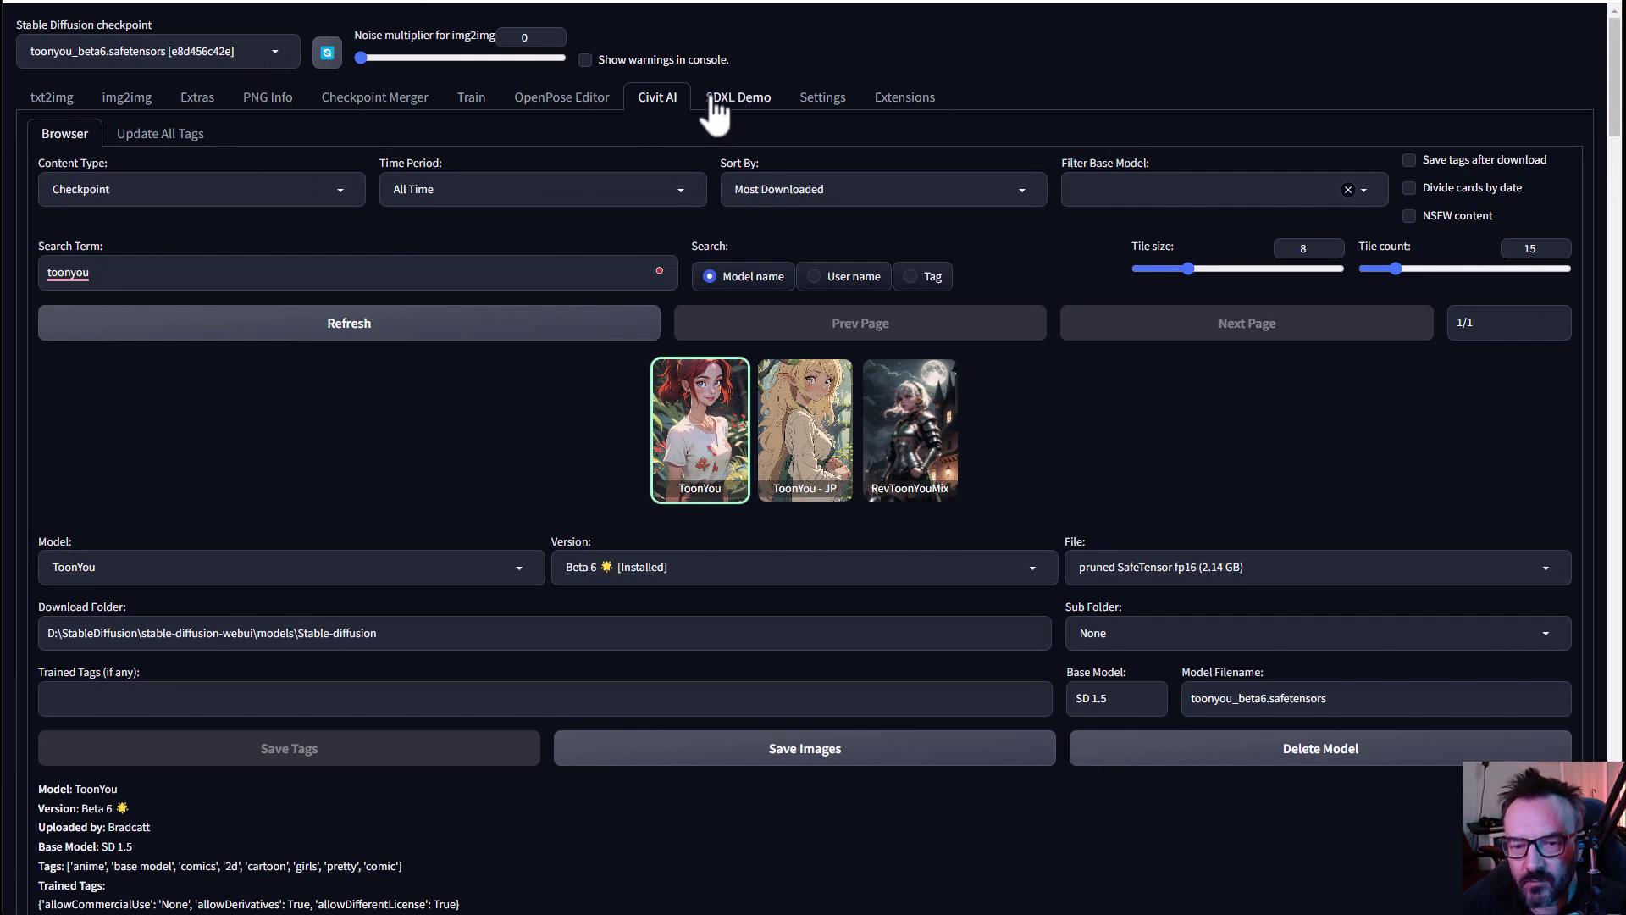
# Copy the ToonYou Beta 6 example image prompt from the Civit AI browser.
pyautogui.click(119, 272)
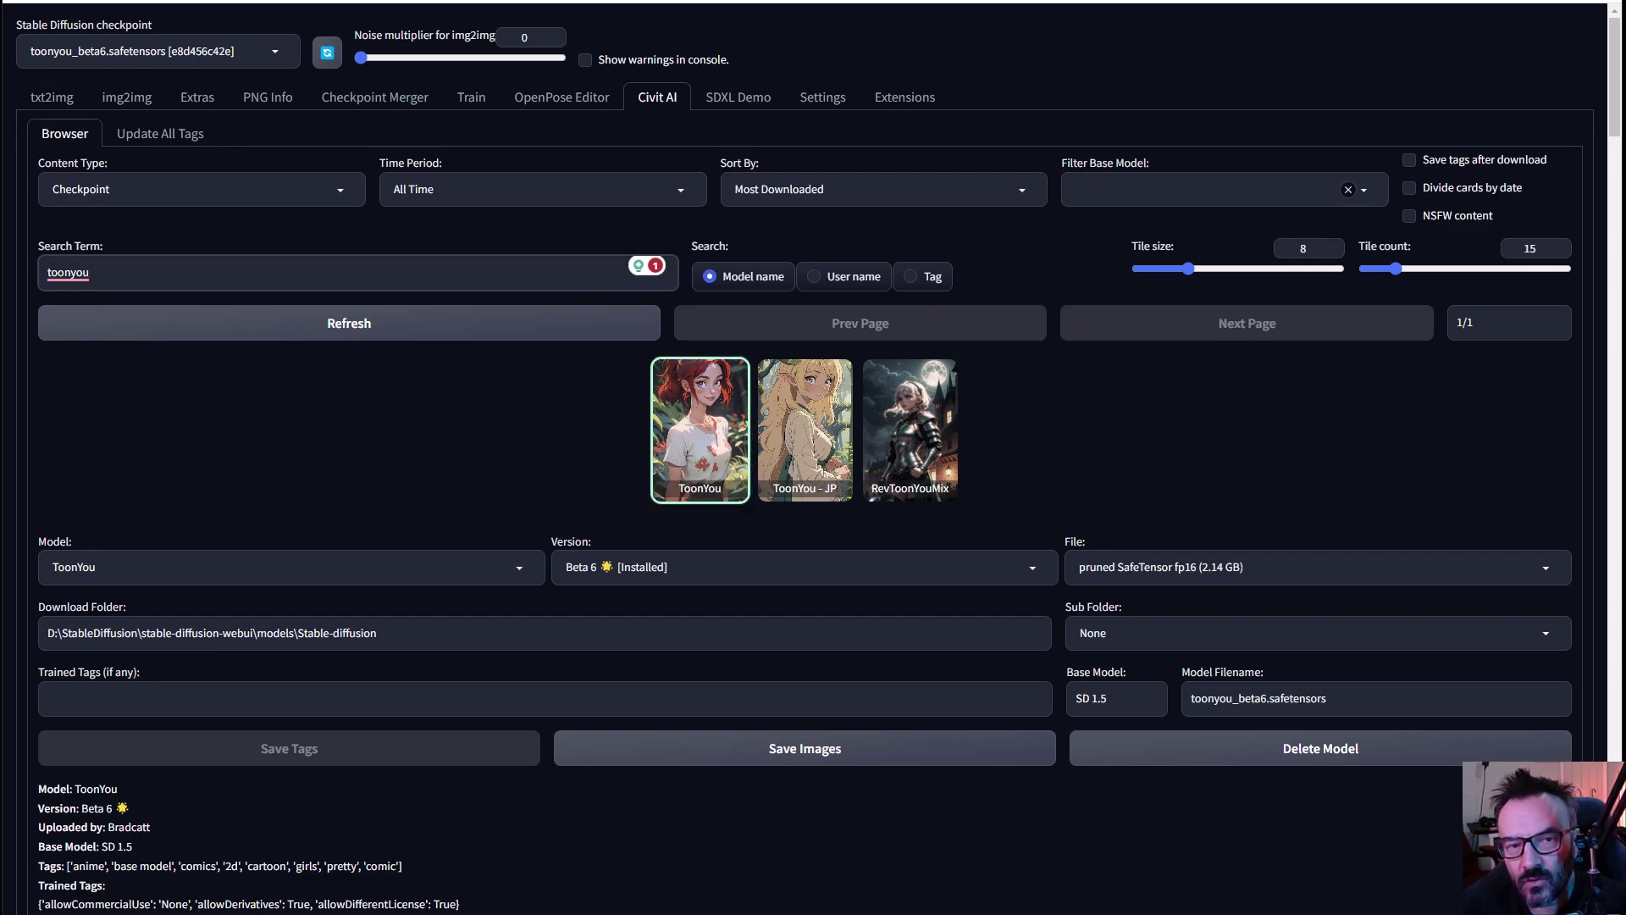
pyautogui.scroll(-20, 389, 265)
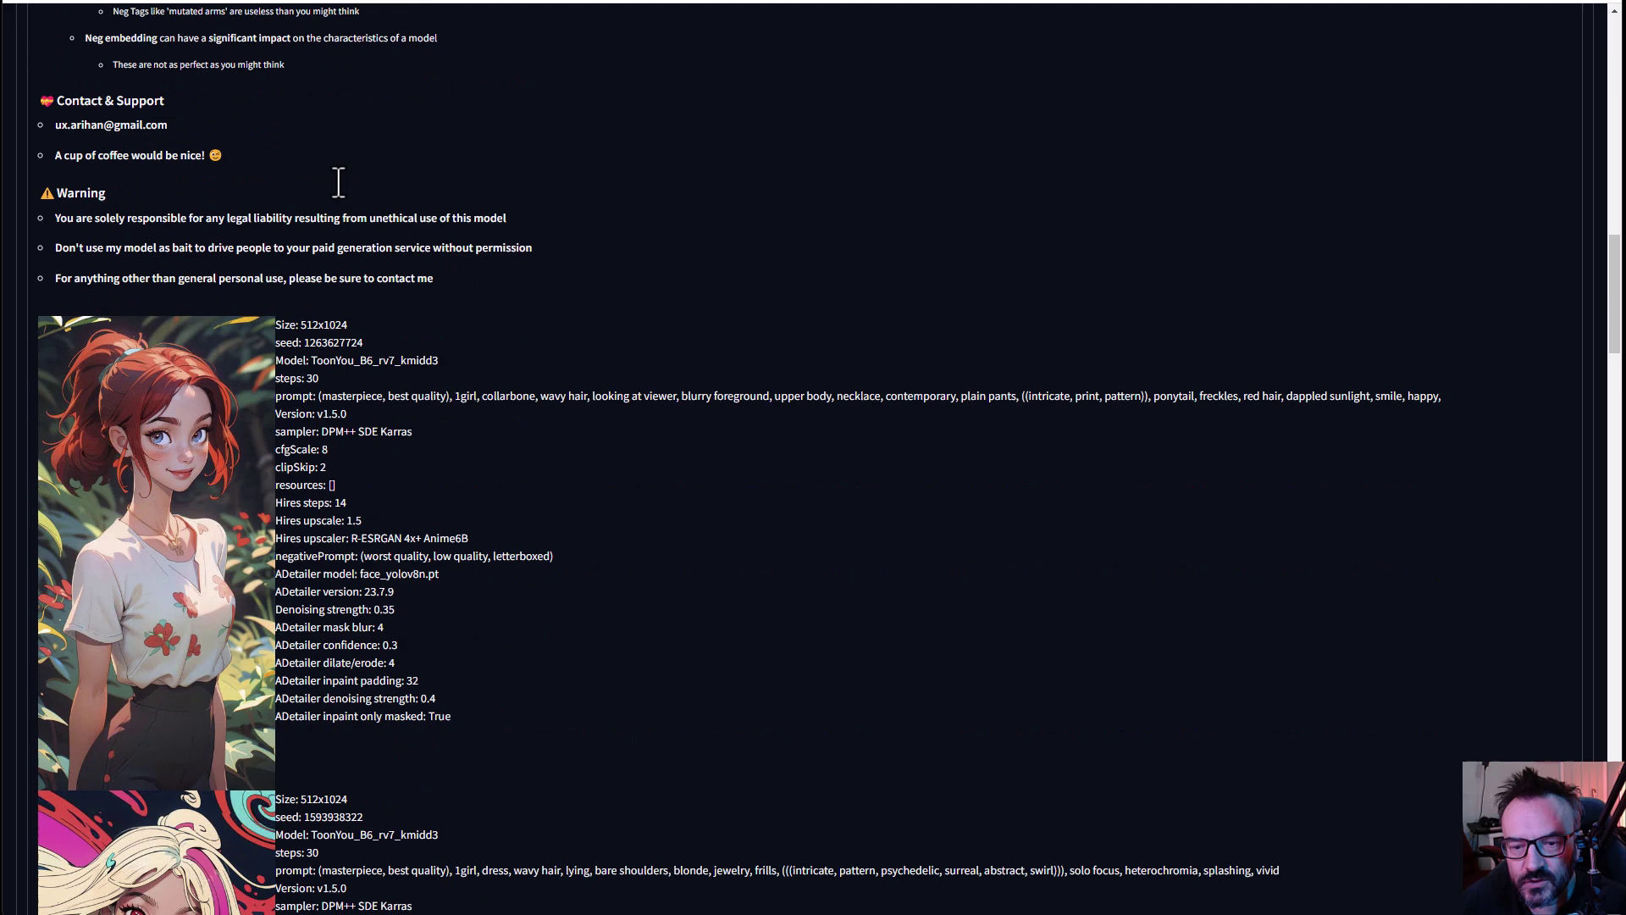
pyautogui.scroll(-1, 338, 182)
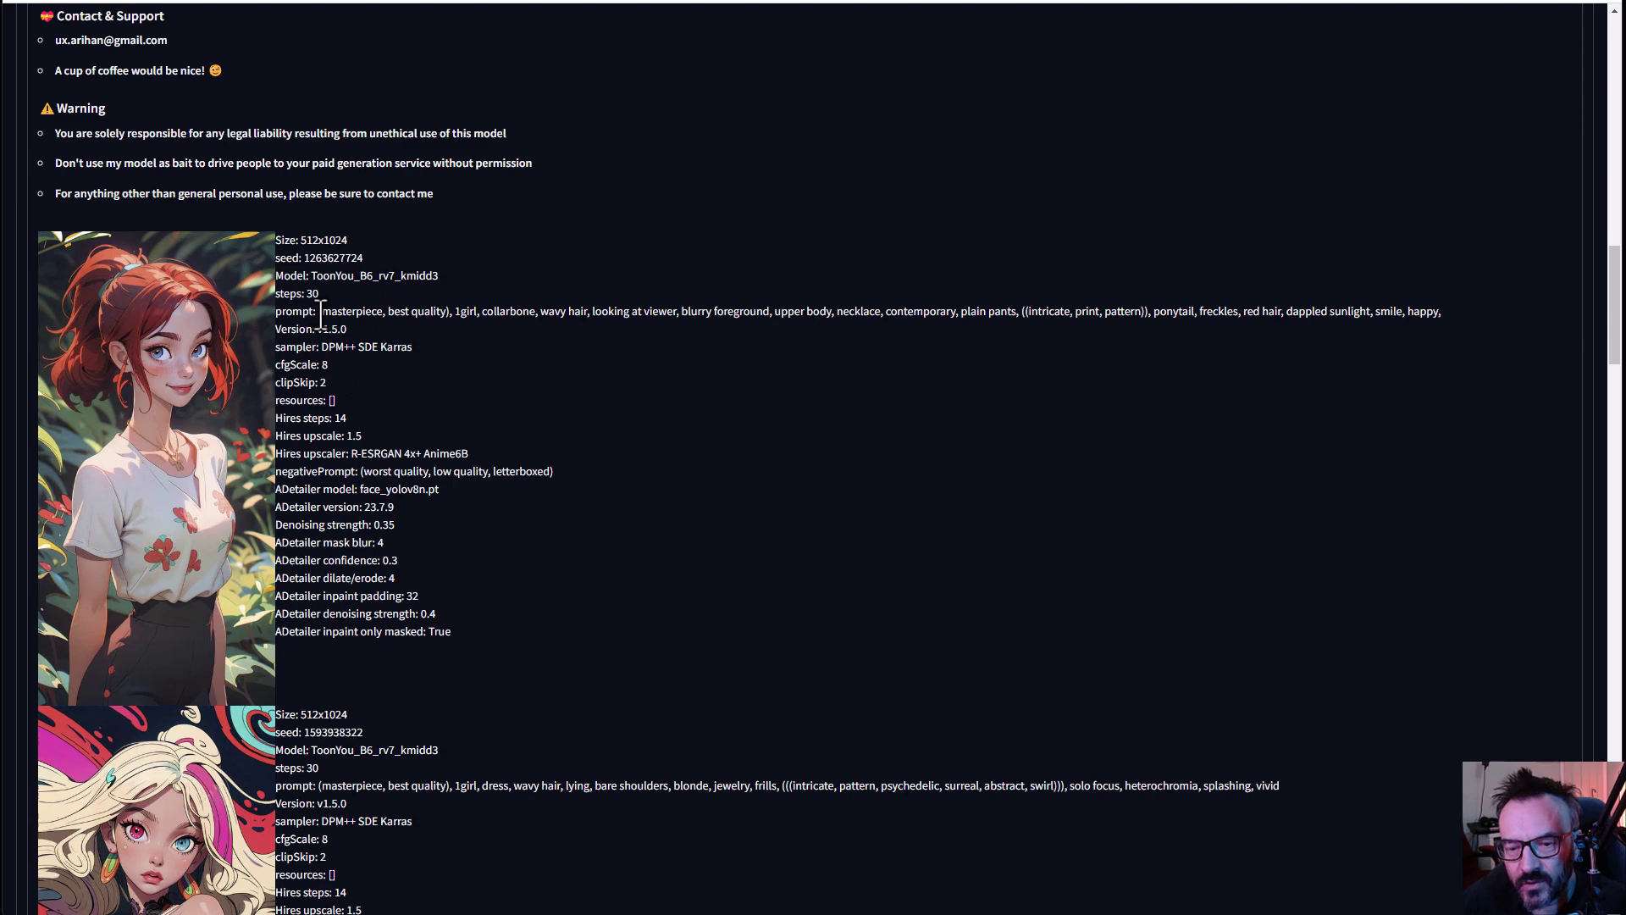
pyautogui.moveTo(320, 312); pyautogui.dragTo(1369, 308)
pyautogui.tripleClick(1027, 309)
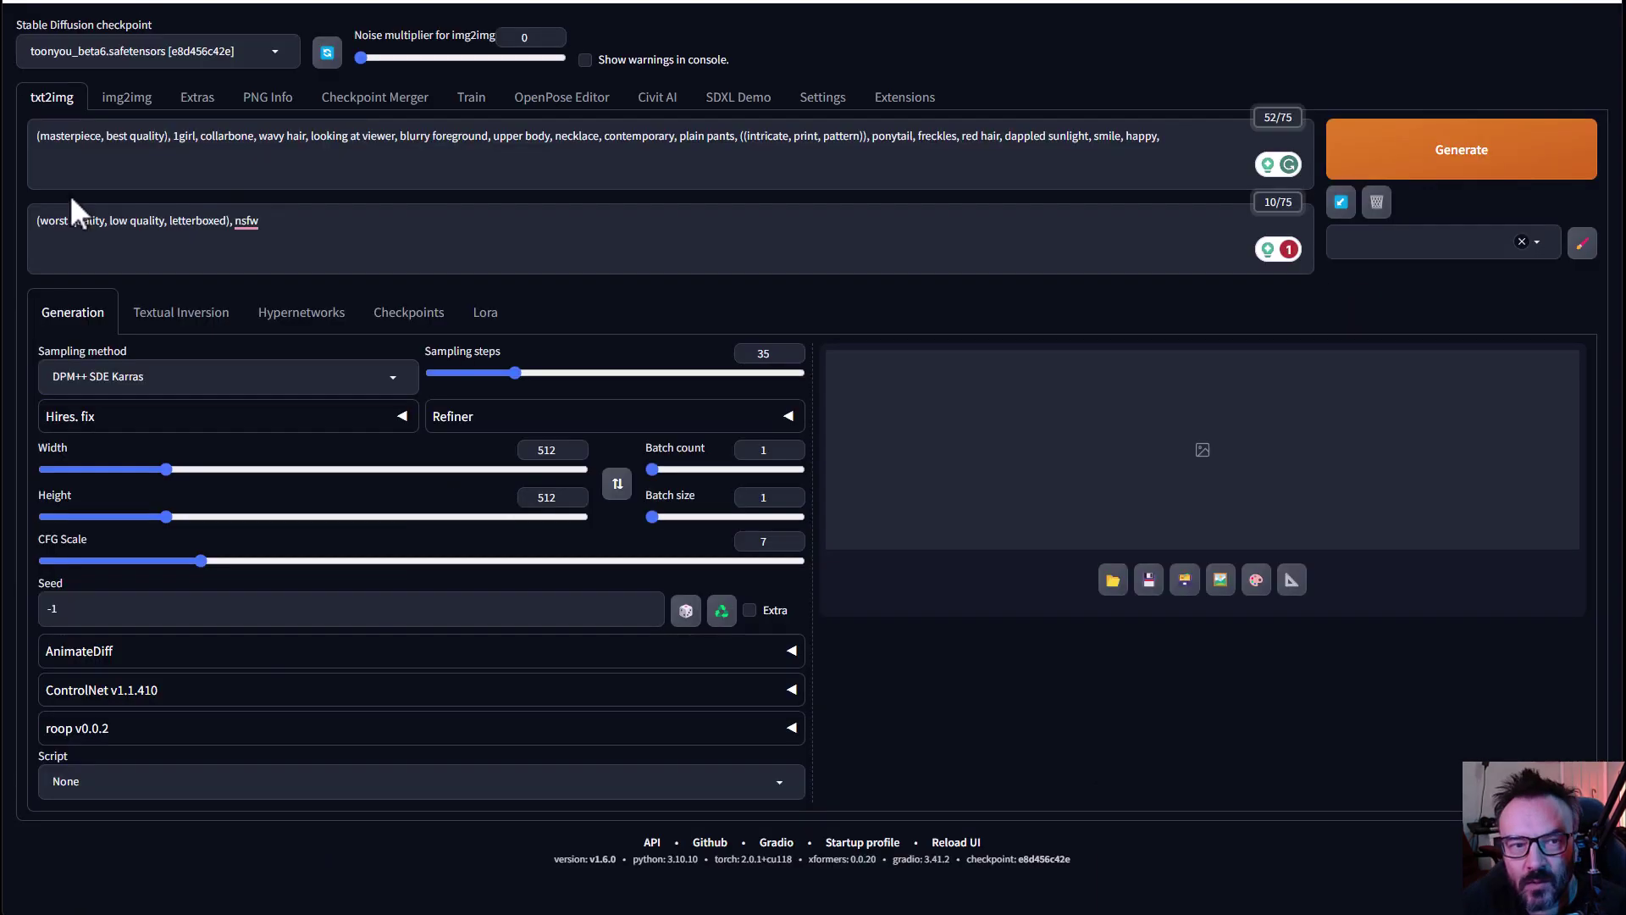
# Generate a 512x512 test image of the red-haired ponytailed girl on a beach.
pyautogui.click(1428, 165)
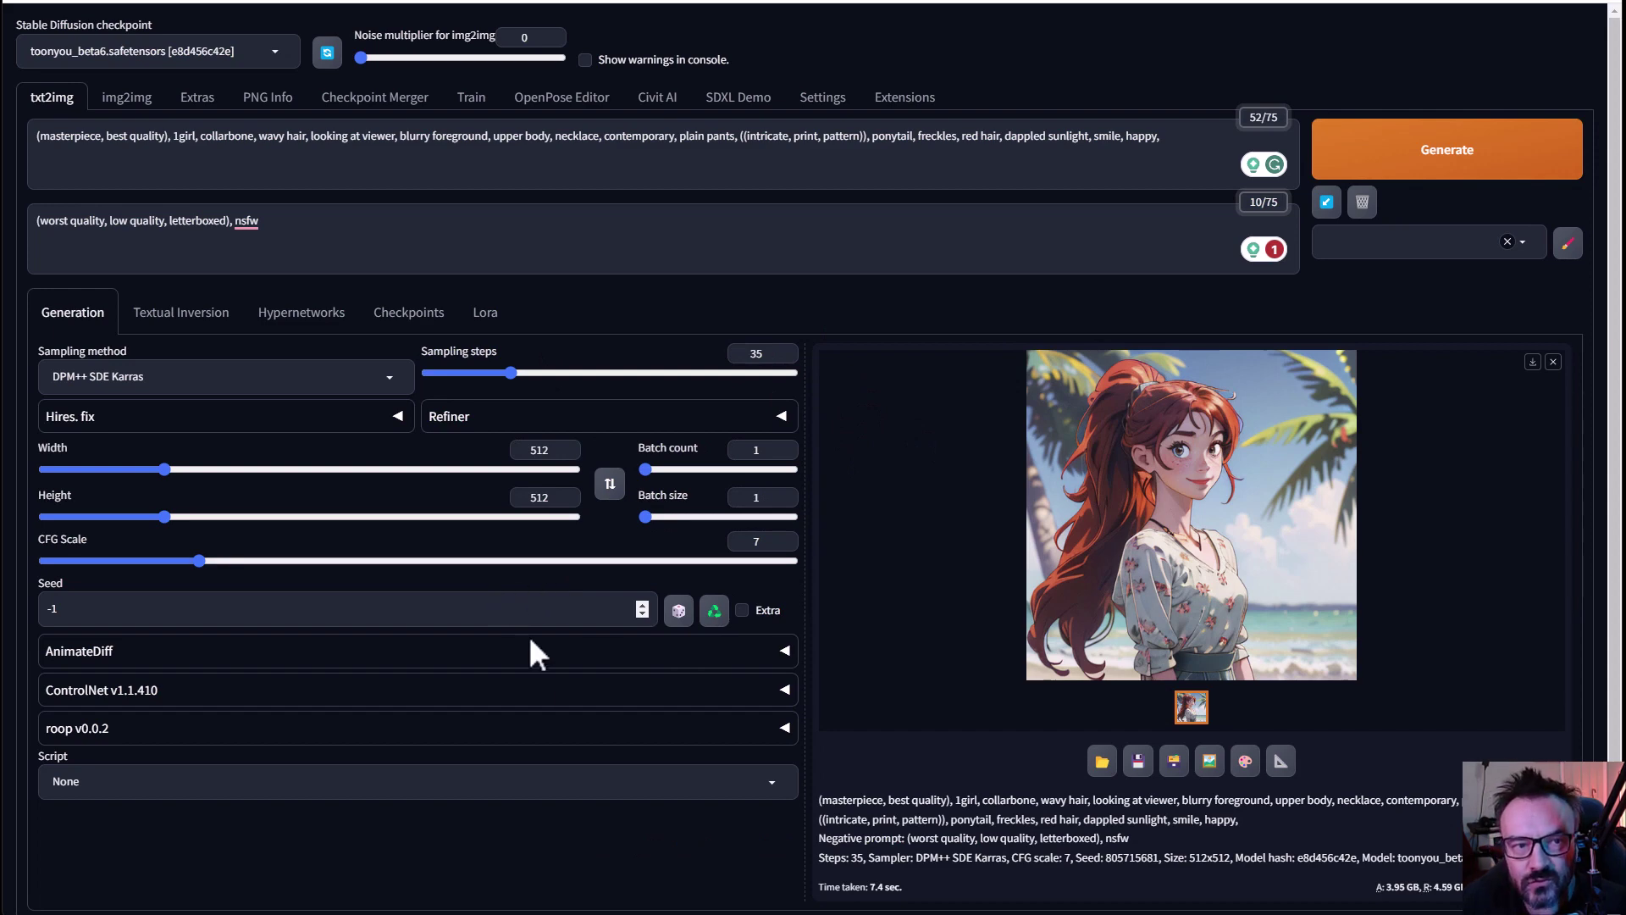
# Enable AnimateDiff and keep the animatediffMotion_v15.ckpt motion module at 16 frames, 8 FPS.
pyautogui.click(767, 657)
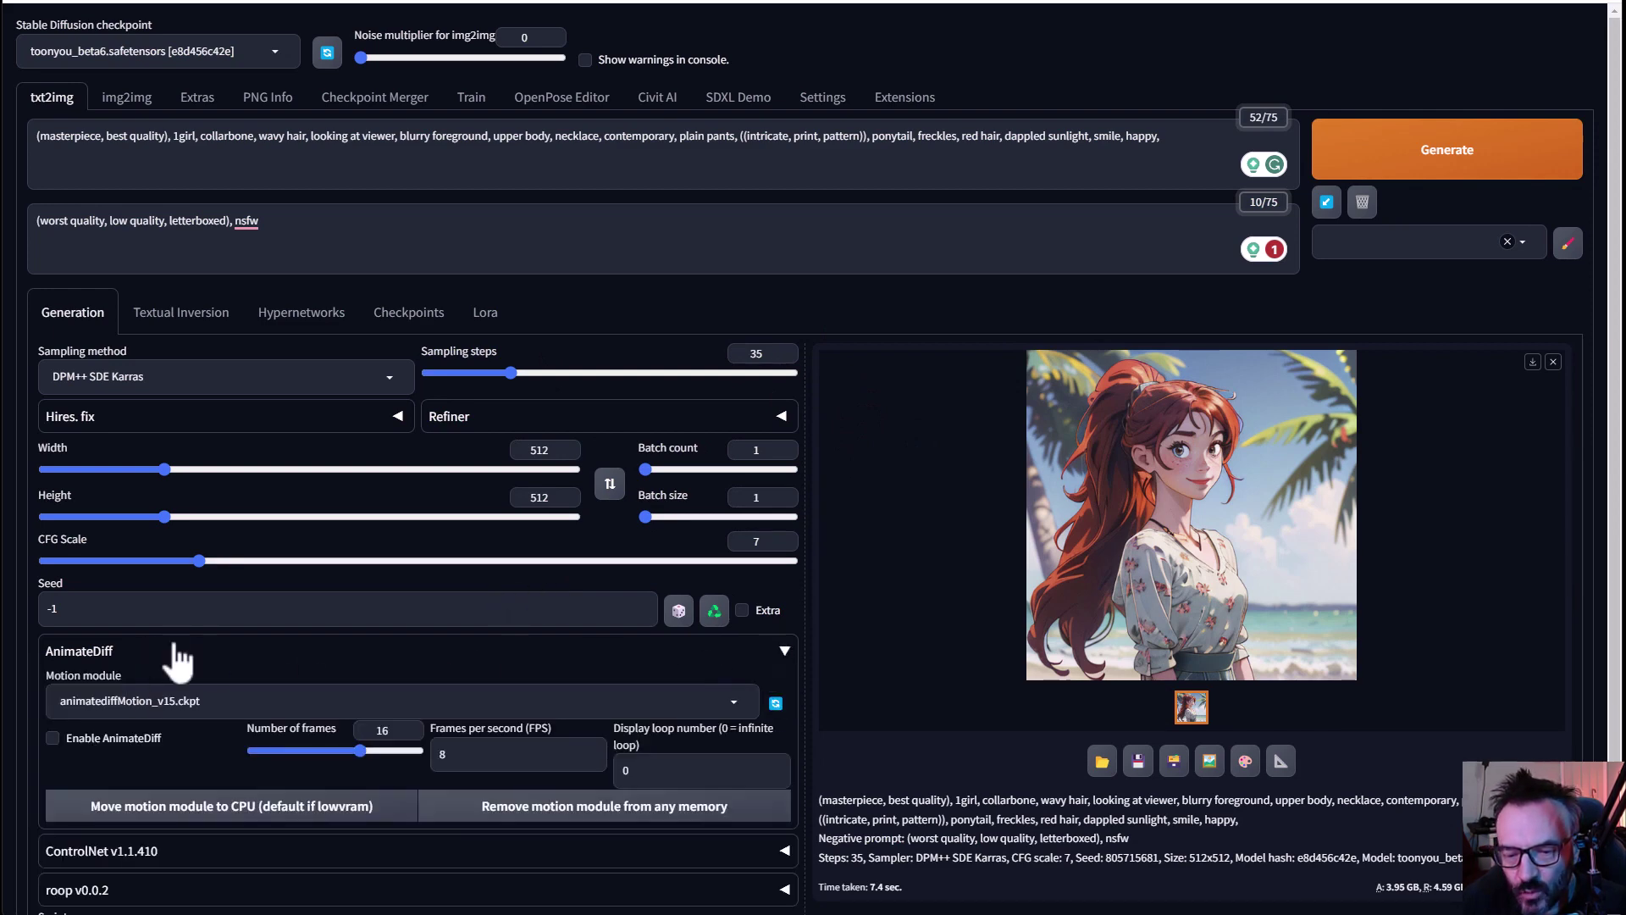
pyautogui.scroll(-2, 178, 657)
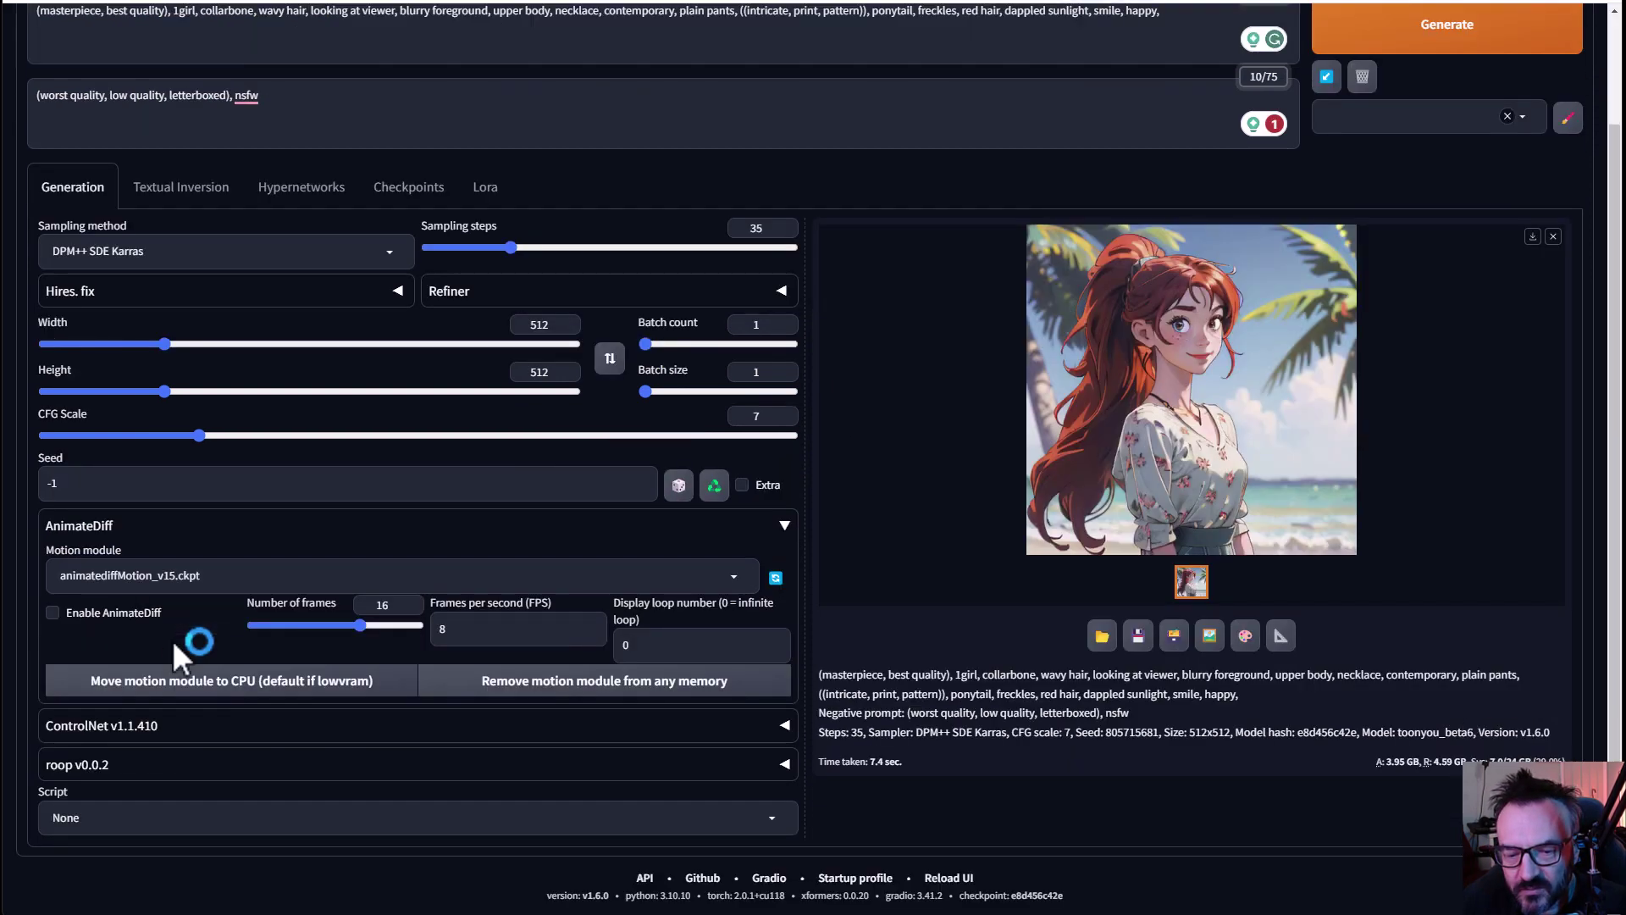
pyautogui.click(52, 612)
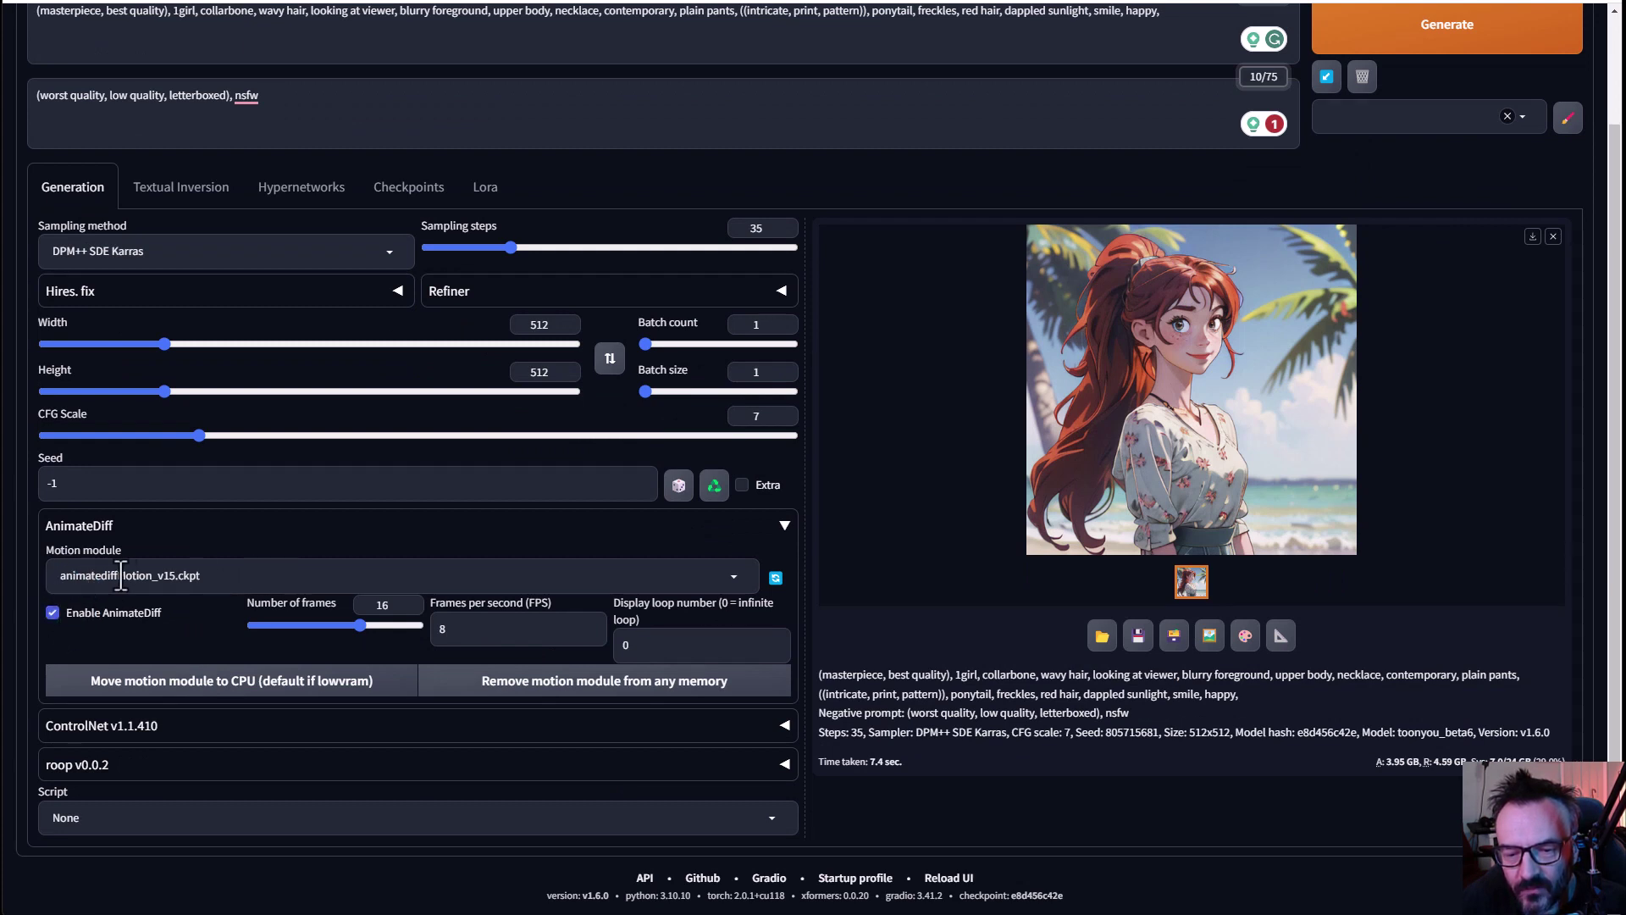
pyautogui.click(734, 576)
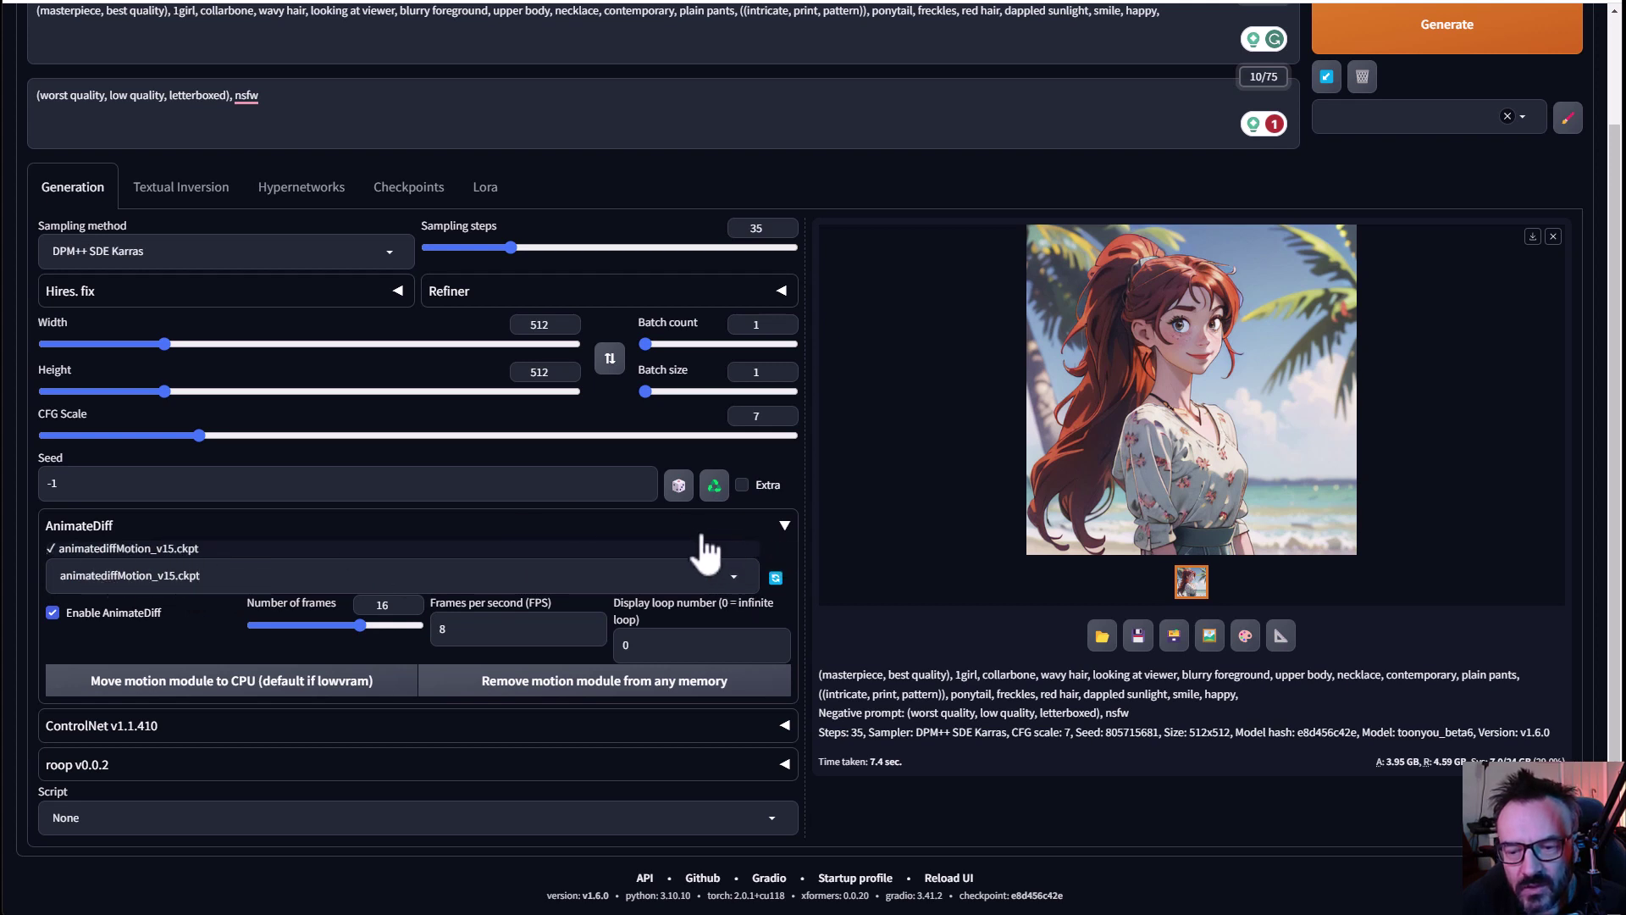
pyautogui.click(104, 639)
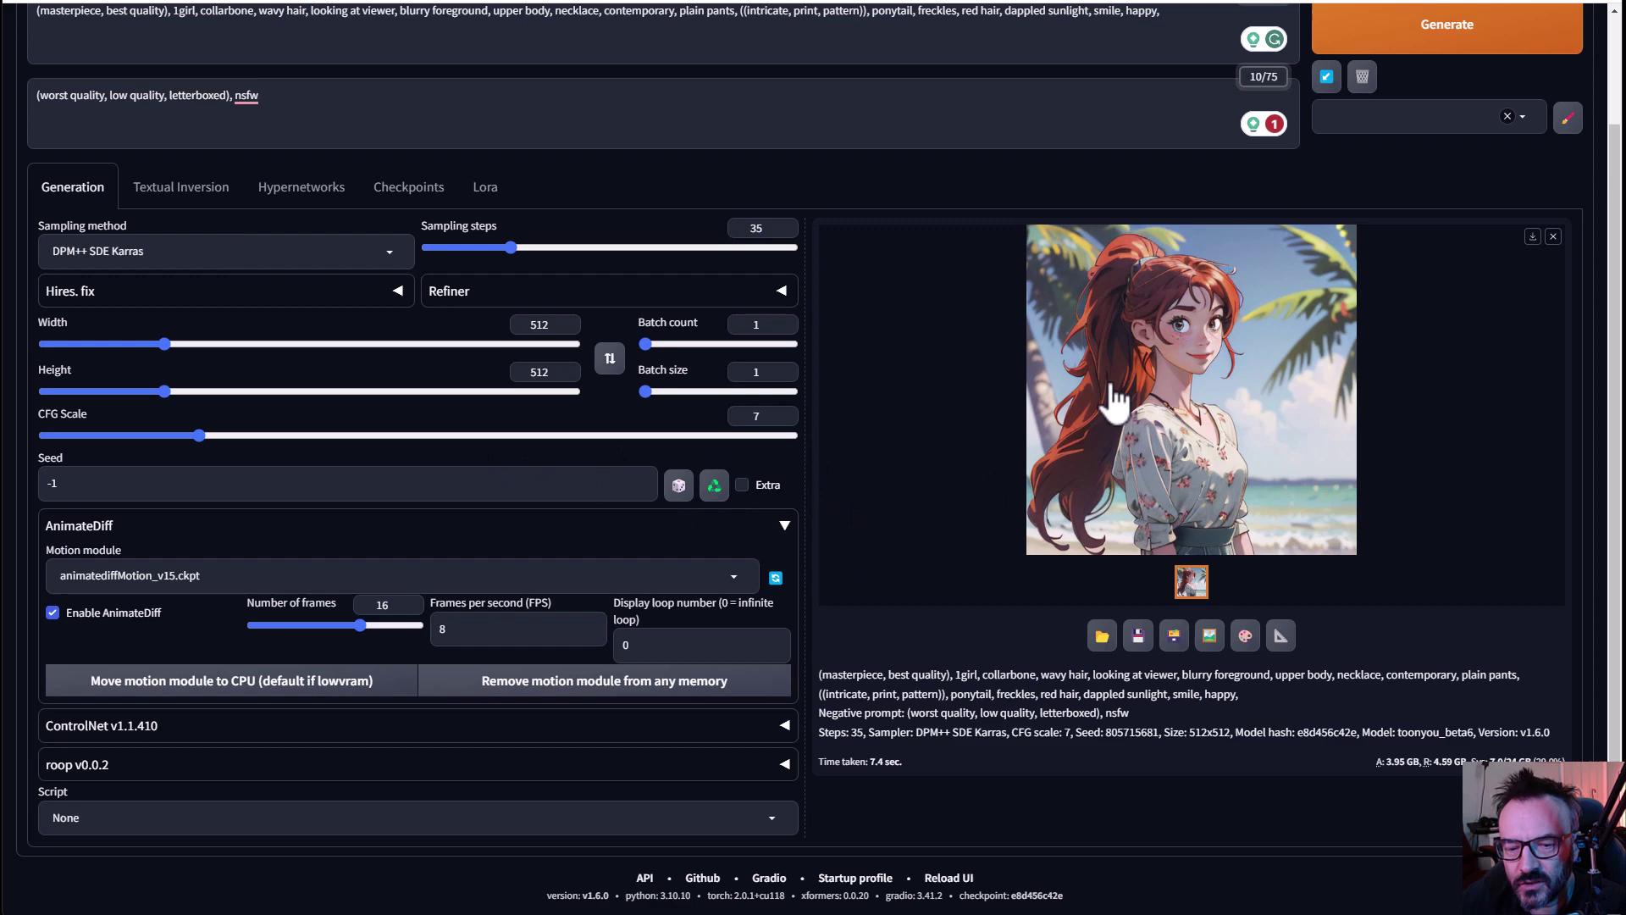
# Generate the first 512x512 AnimateDiff animation of the red-haired girl in a garden.
pyautogui.scroll(1, 881, 410)
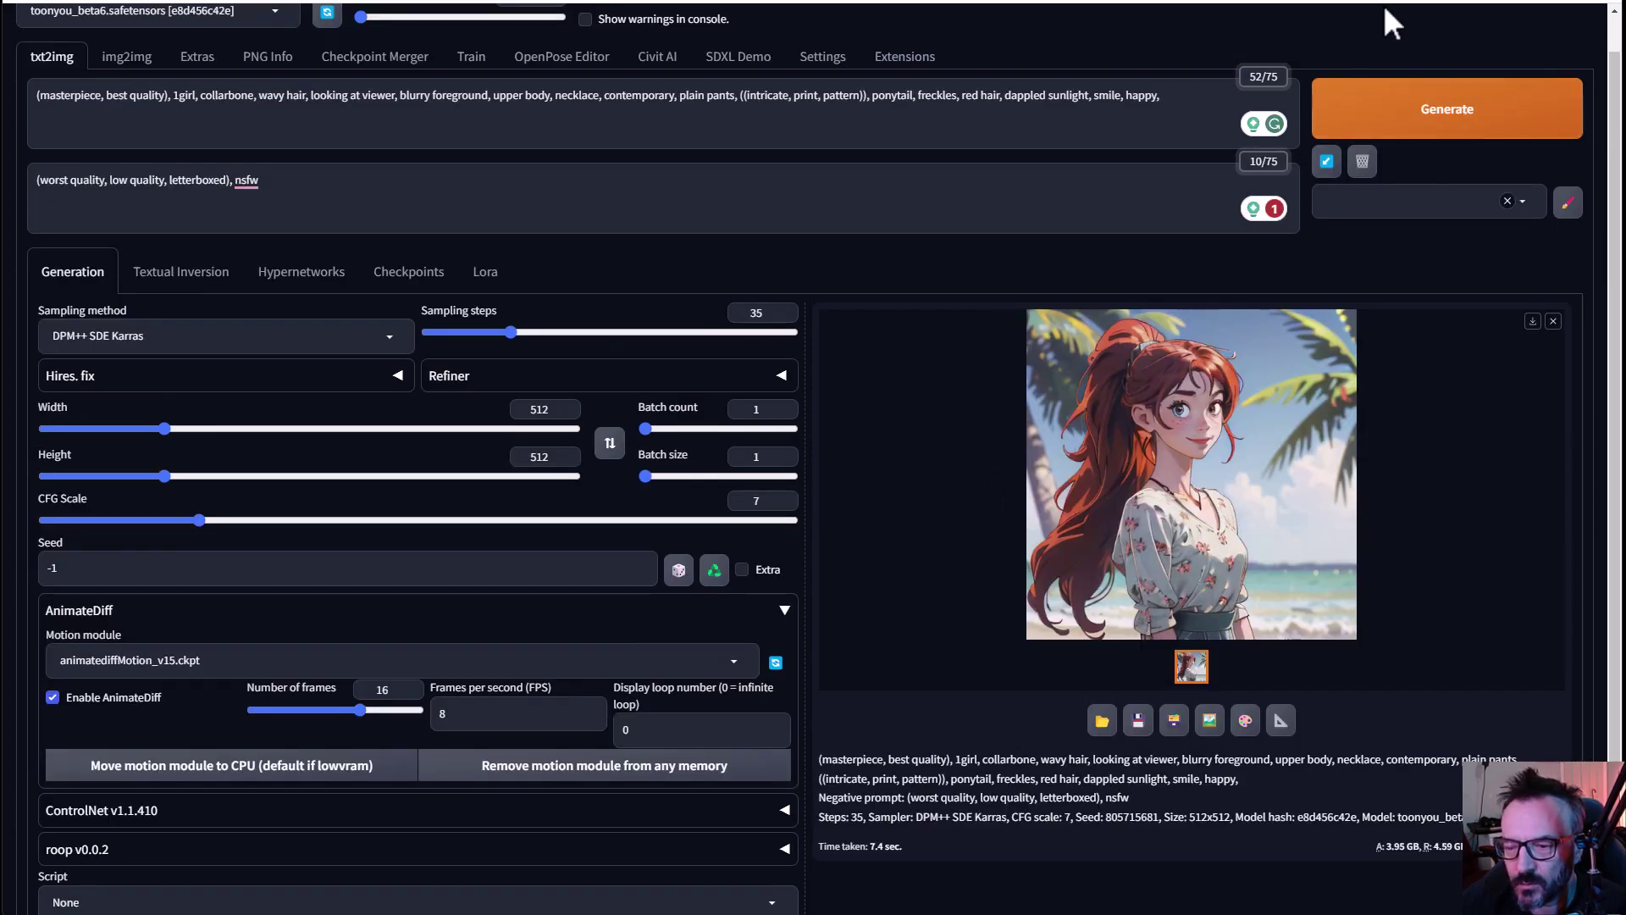
pyautogui.click(1487, 118)
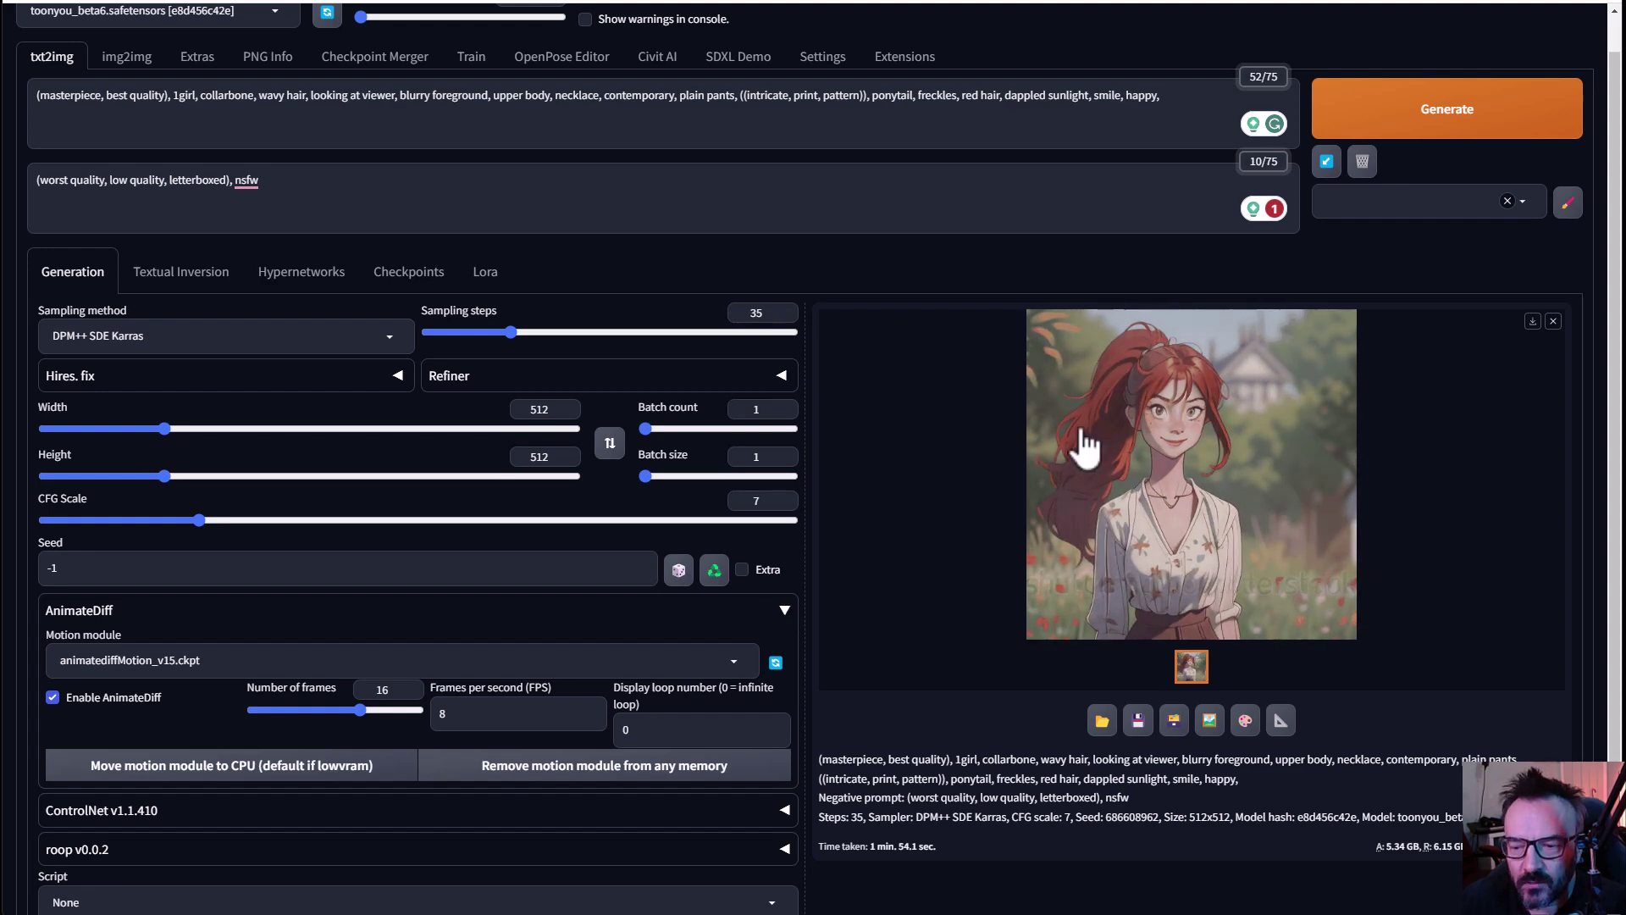
pyautogui.scroll(-1, 843, 581)
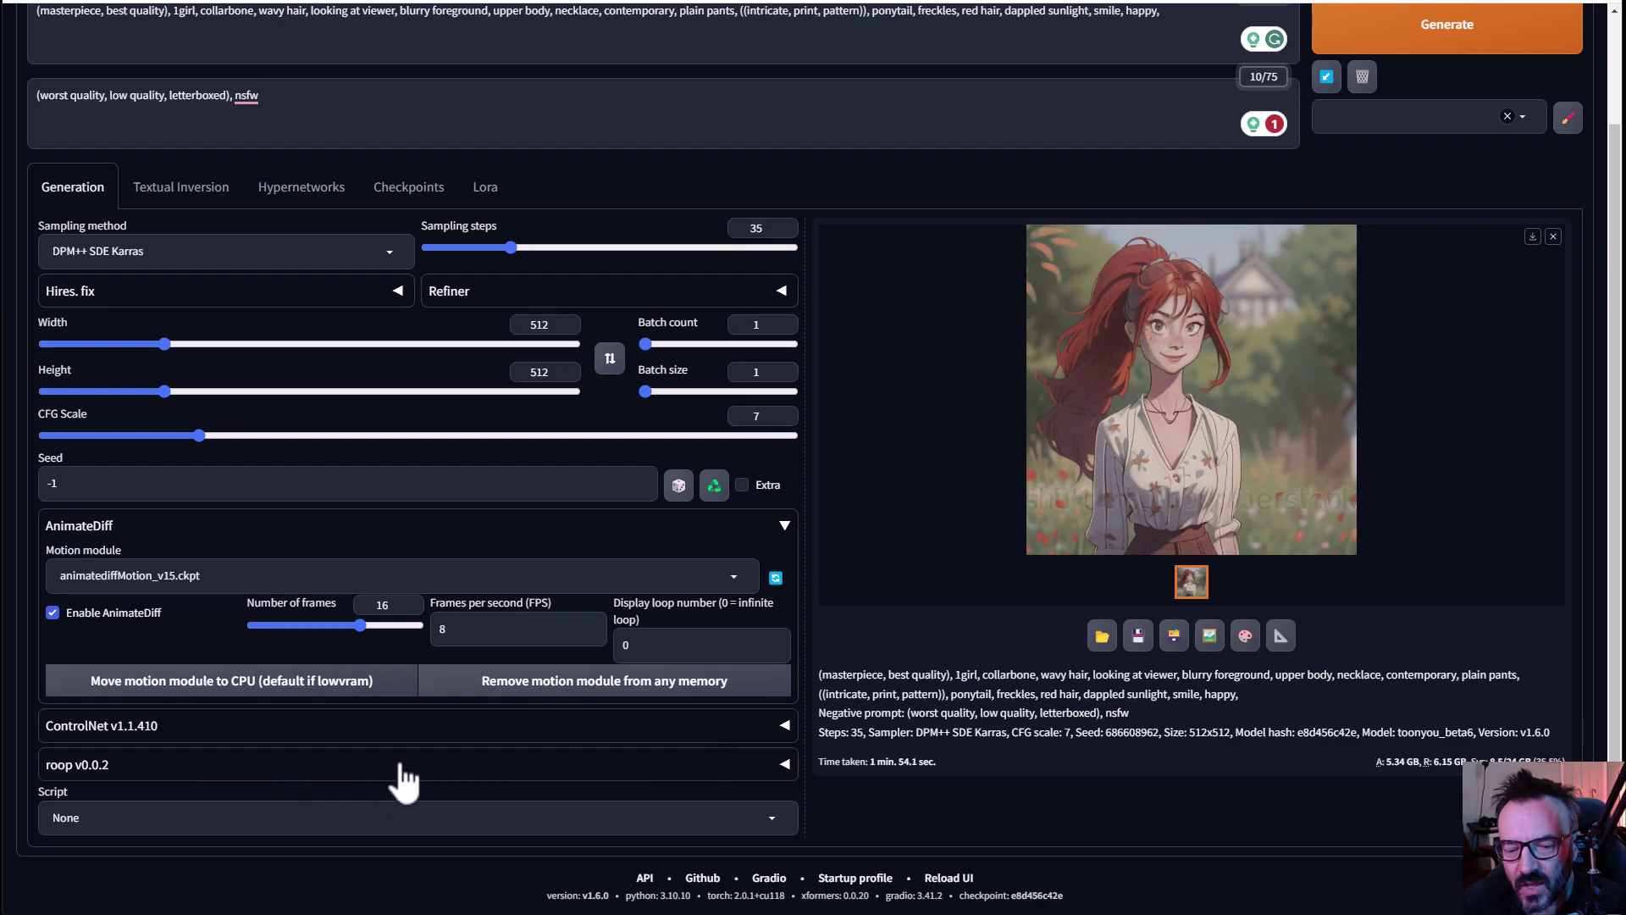
# Enable ControlNet Unit 0 with OpenPose control, using openpose_full and control_v11p_sd15_openpose.
pyautogui.click(407, 725)
pyautogui.scroll(-4, 432, 423)
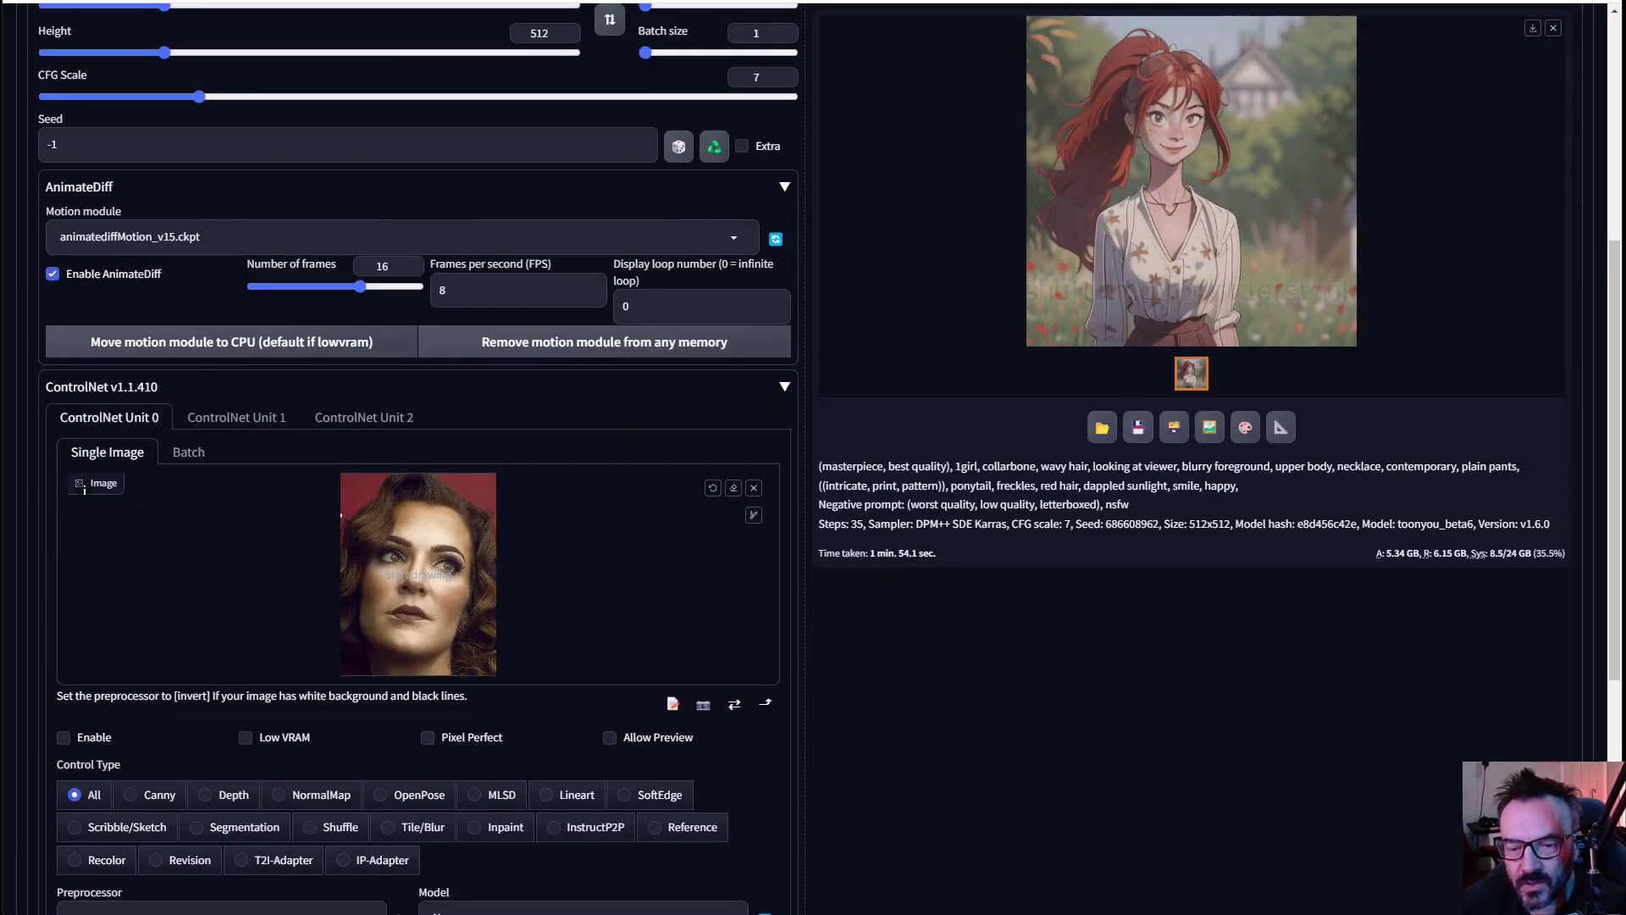
pyautogui.click(62, 736)
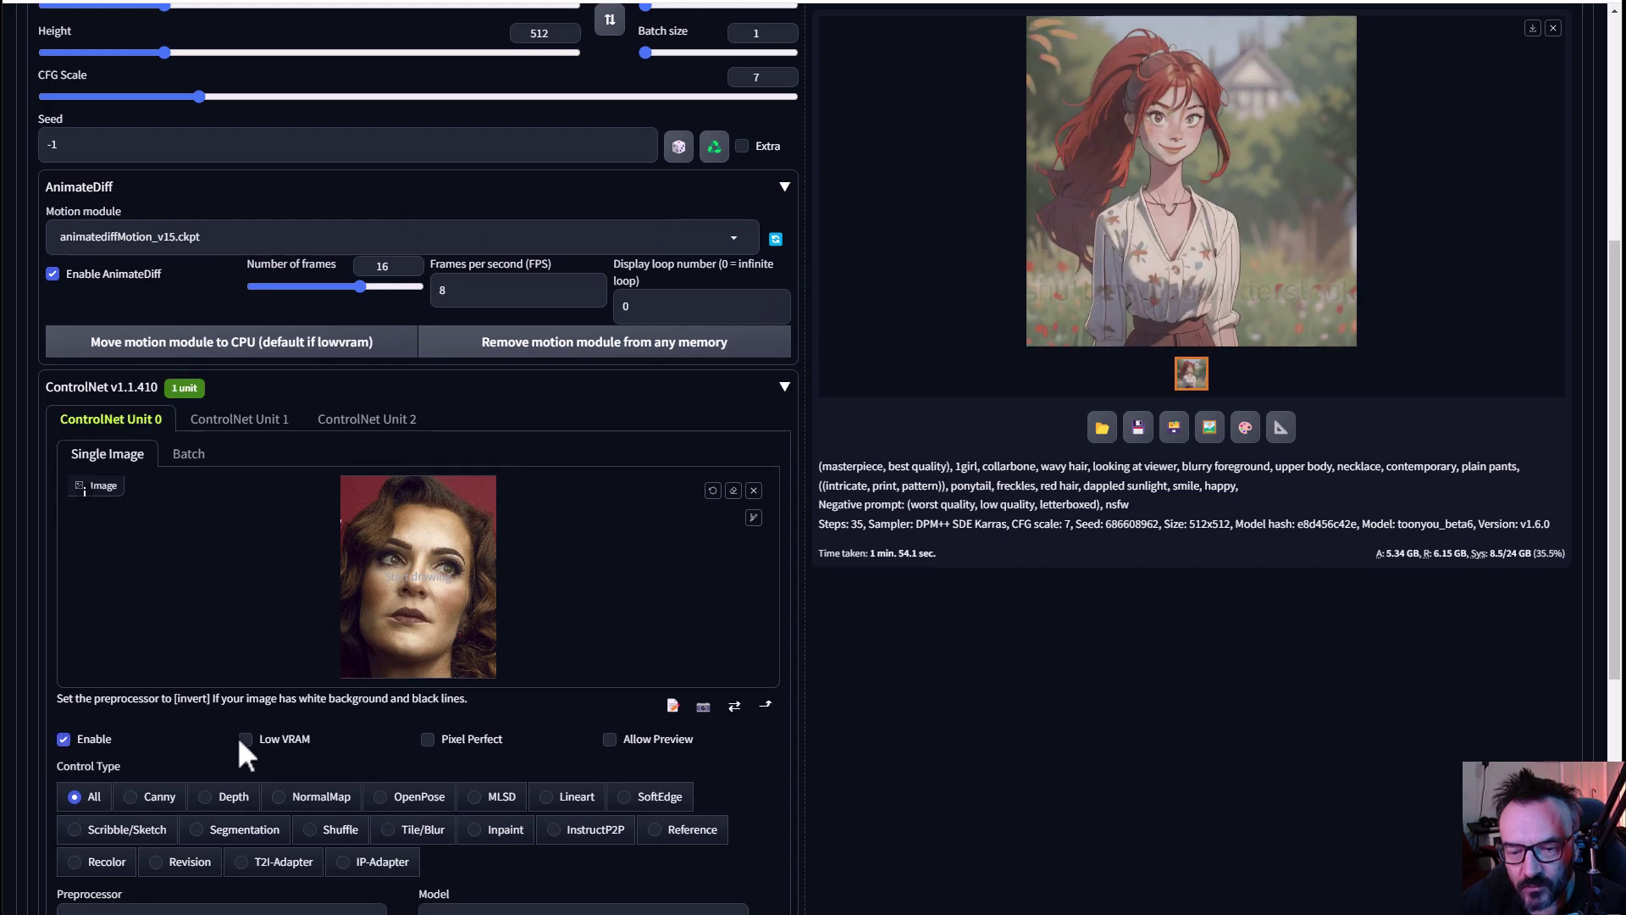
pyautogui.click(414, 798)
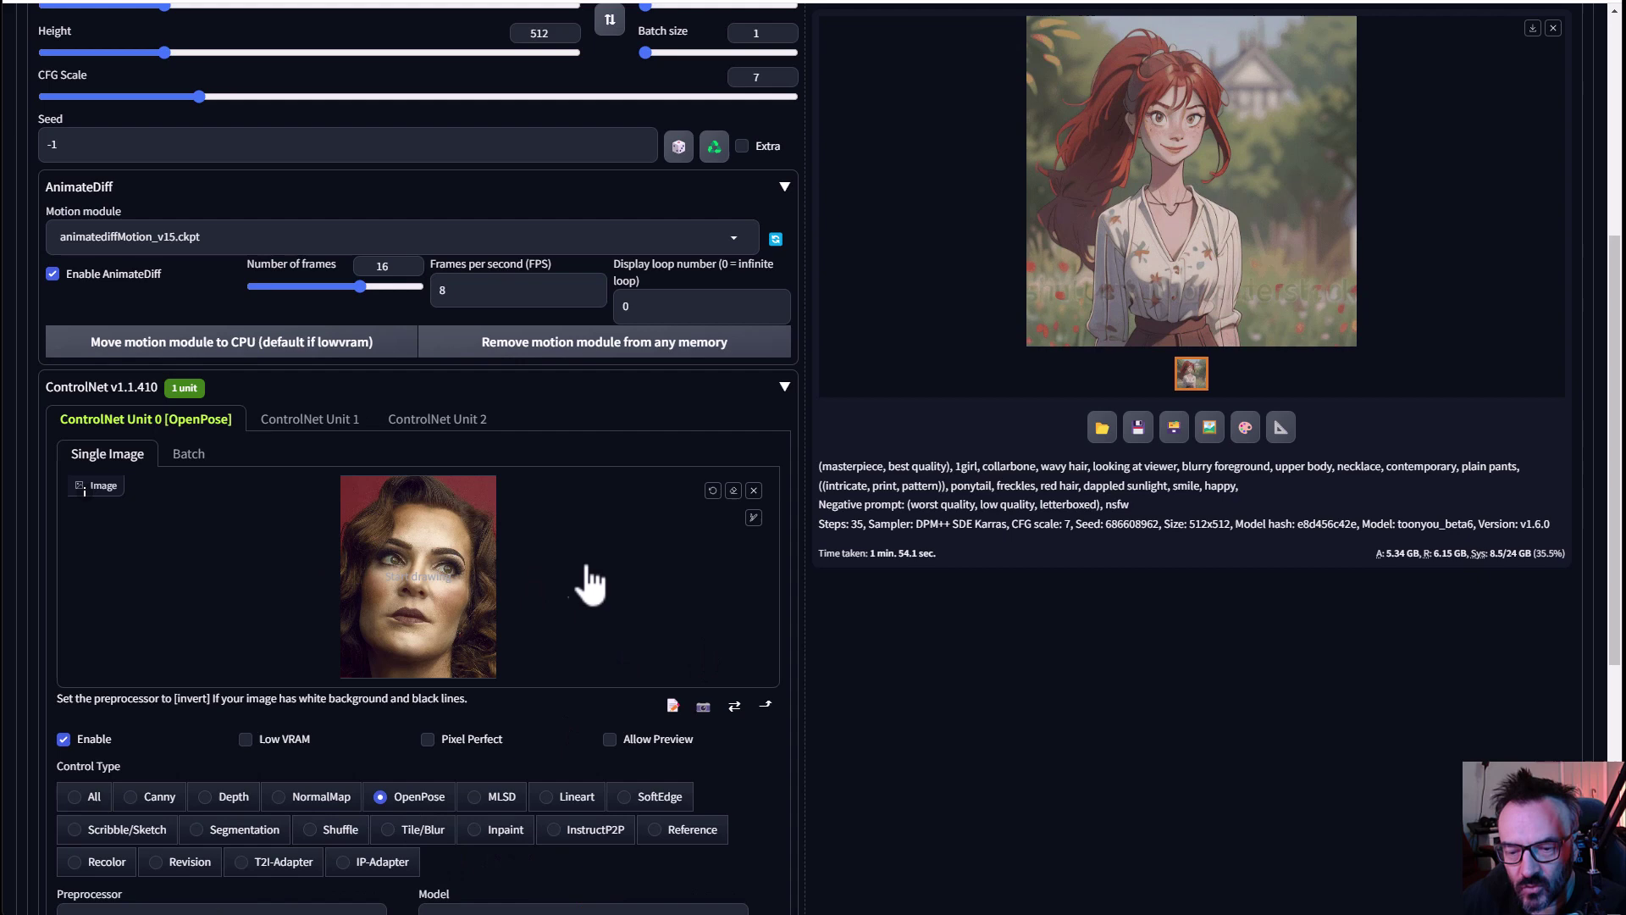
pyautogui.scroll(-3, 592, 545)
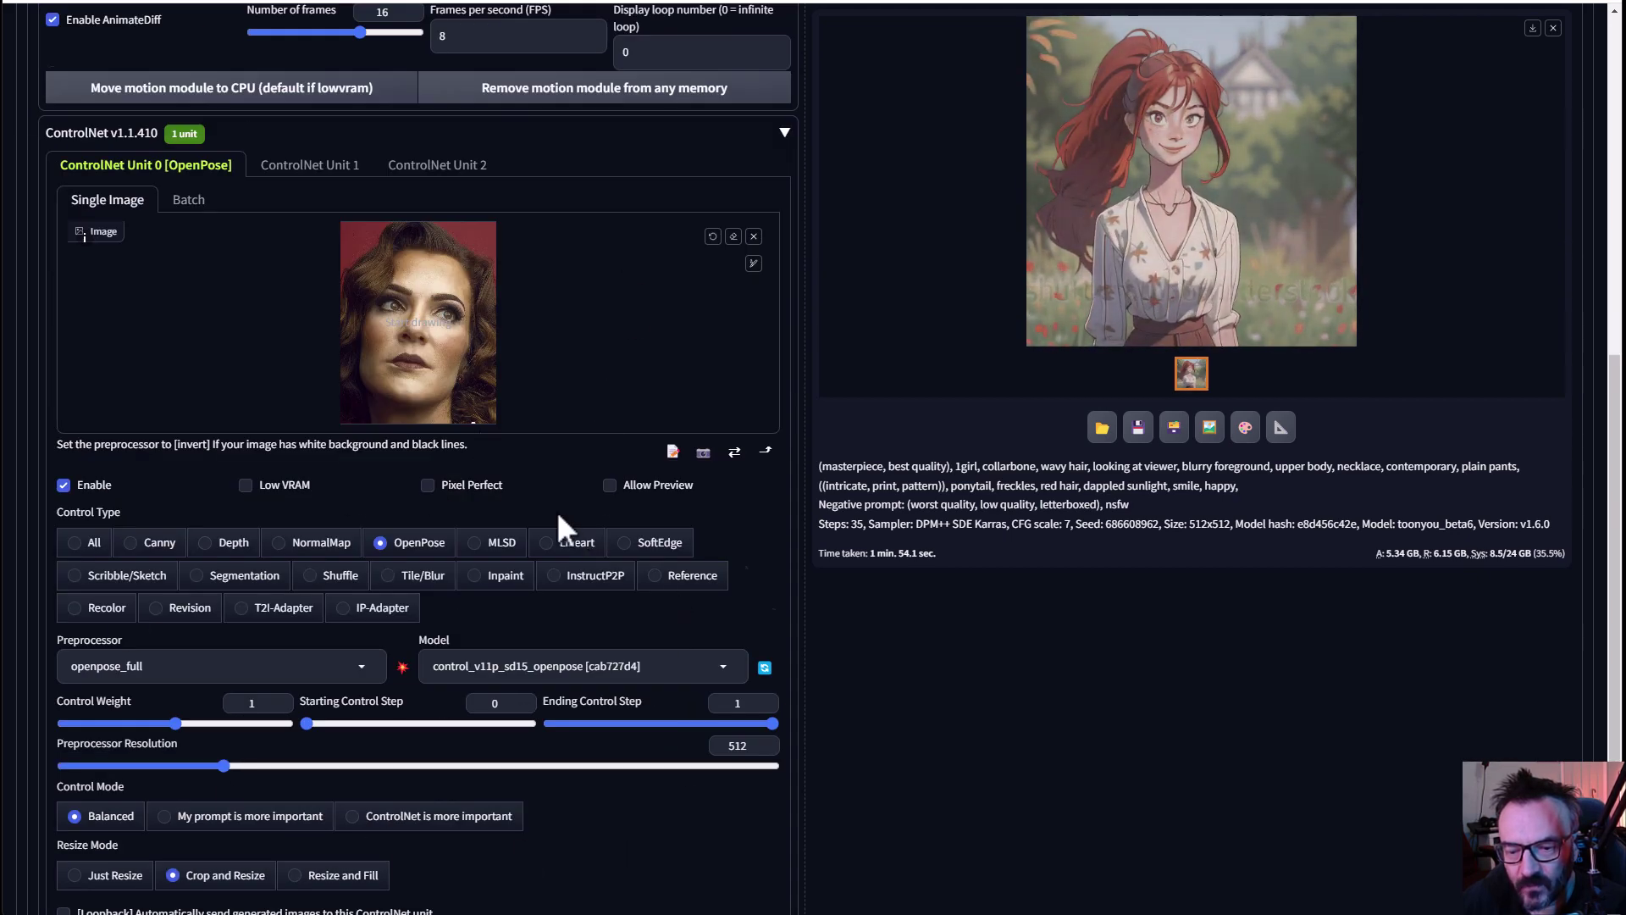
pyautogui.scroll(-3, 557, 511)
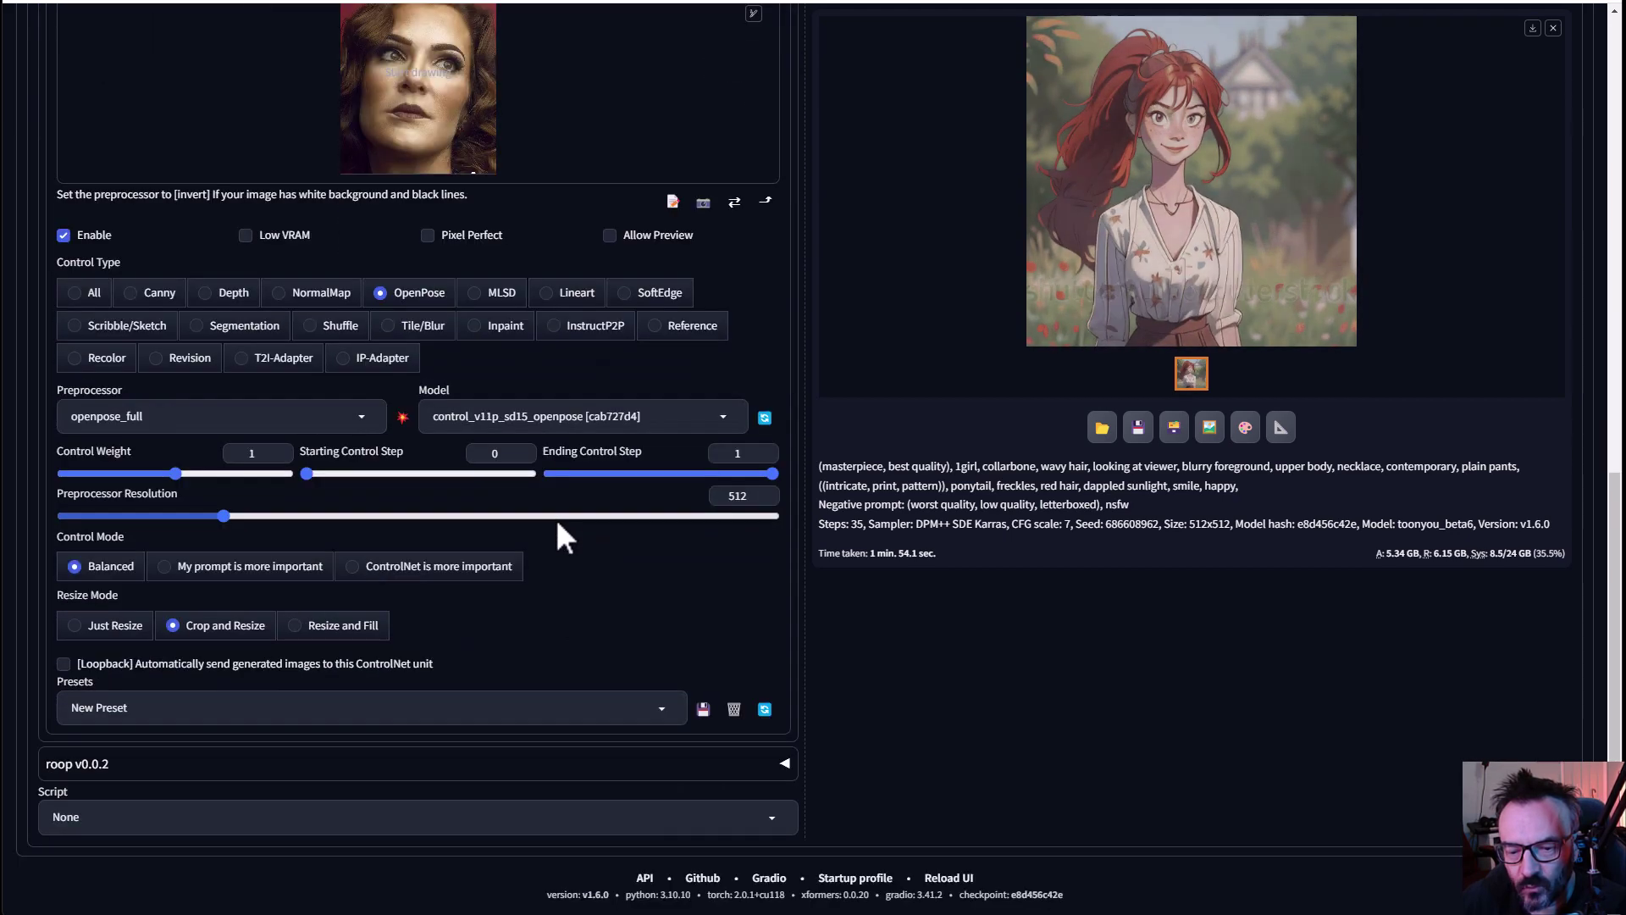
pyautogui.click(363, 766)
pyautogui.scroll(-5, 542, 563)
# Drop the woman's portrait into roop as the source face and enable roop.
pyautogui.scroll(-1, 540, 561)
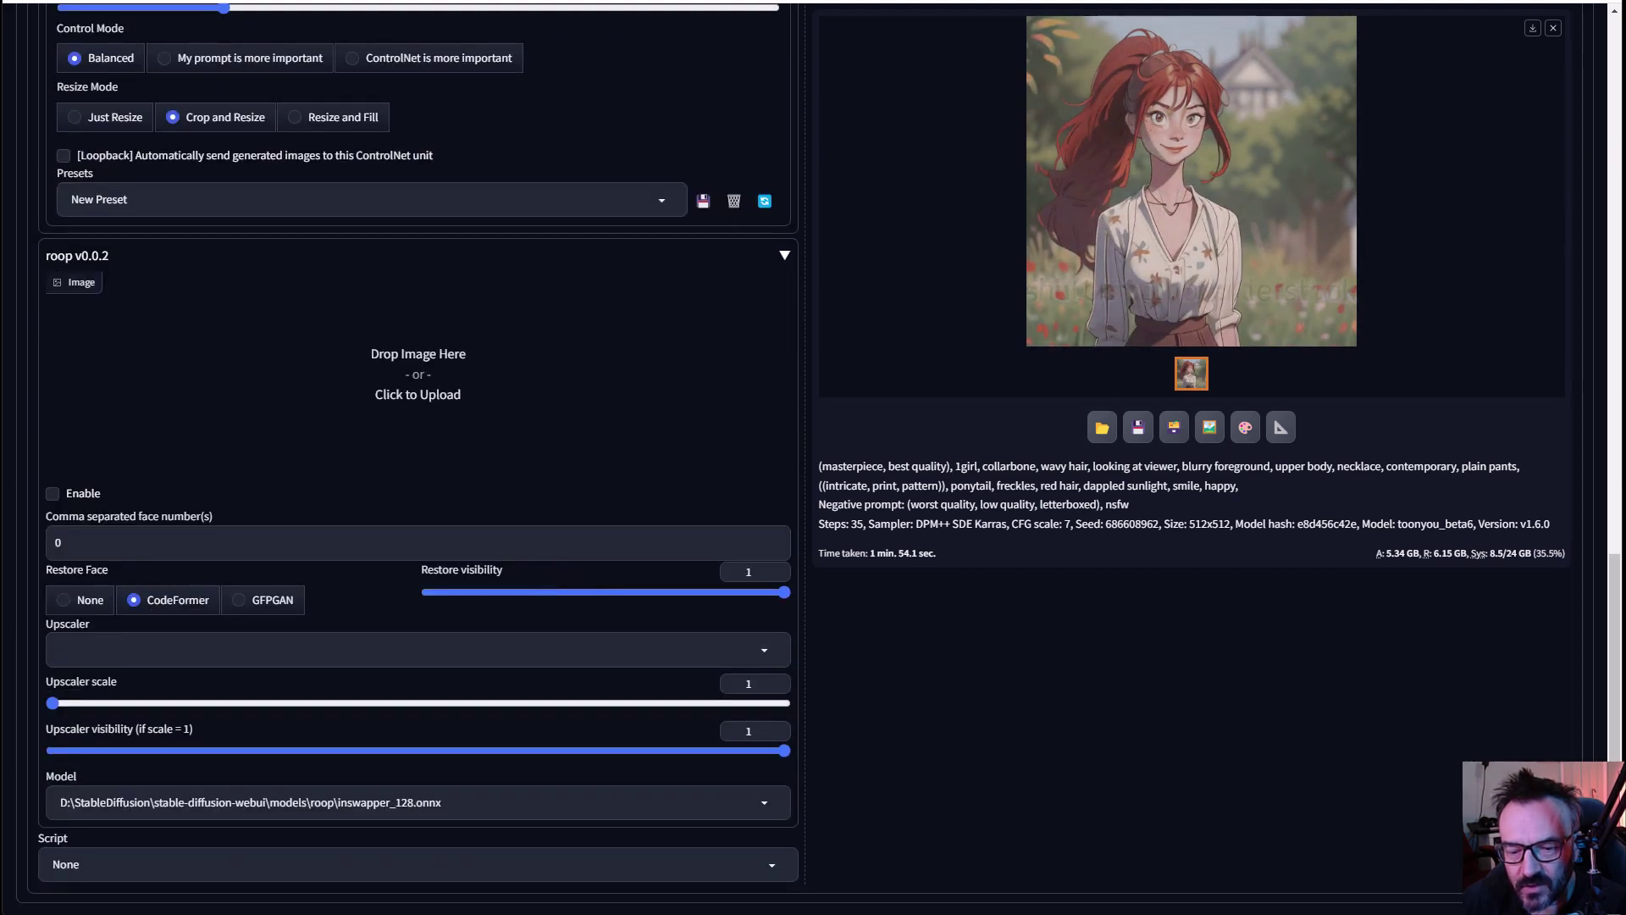
pyautogui.moveTo(763, 458); pyautogui.dragTo(479, 427)
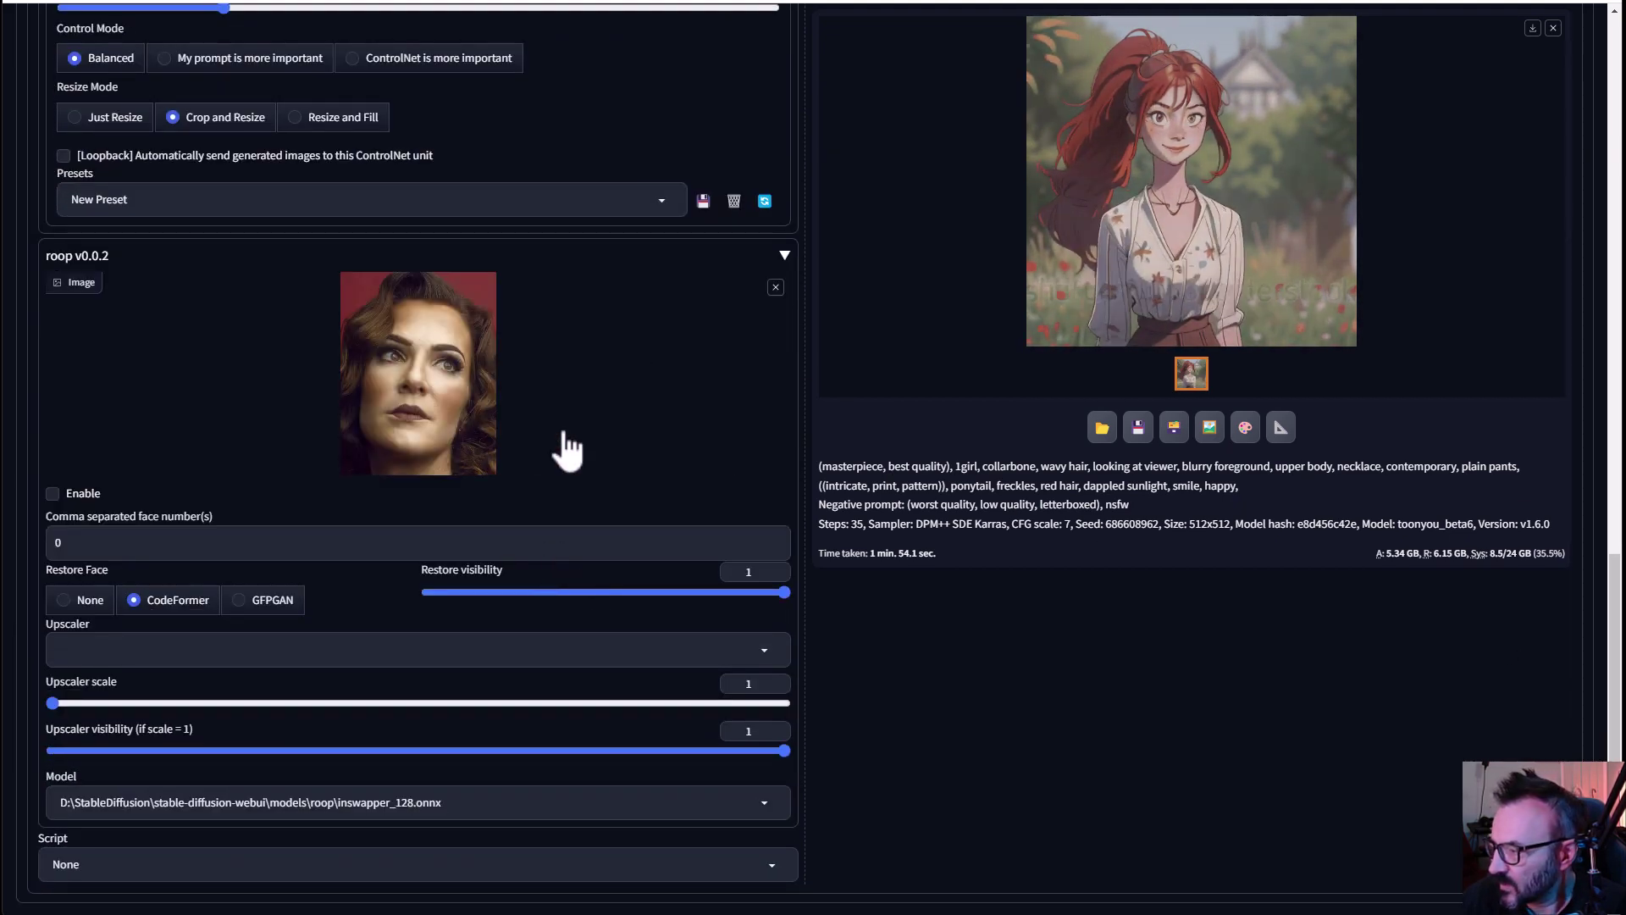
pyautogui.click(53, 493)
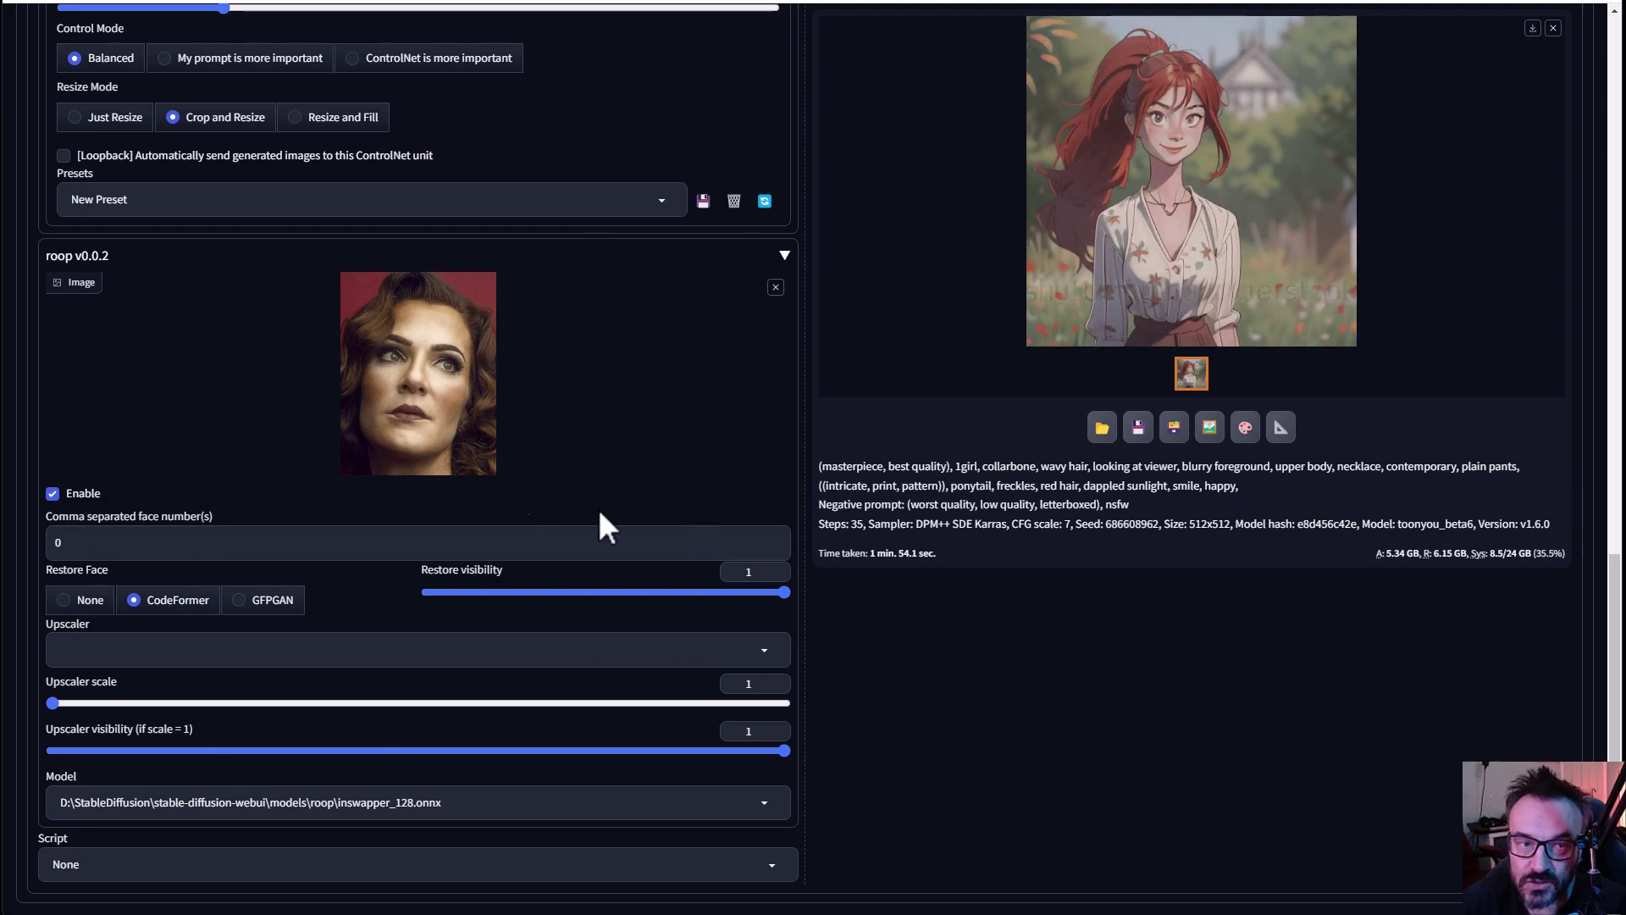
pyautogui.scroll(7, 585, 634)
pyautogui.scroll(-7, 597, 631)
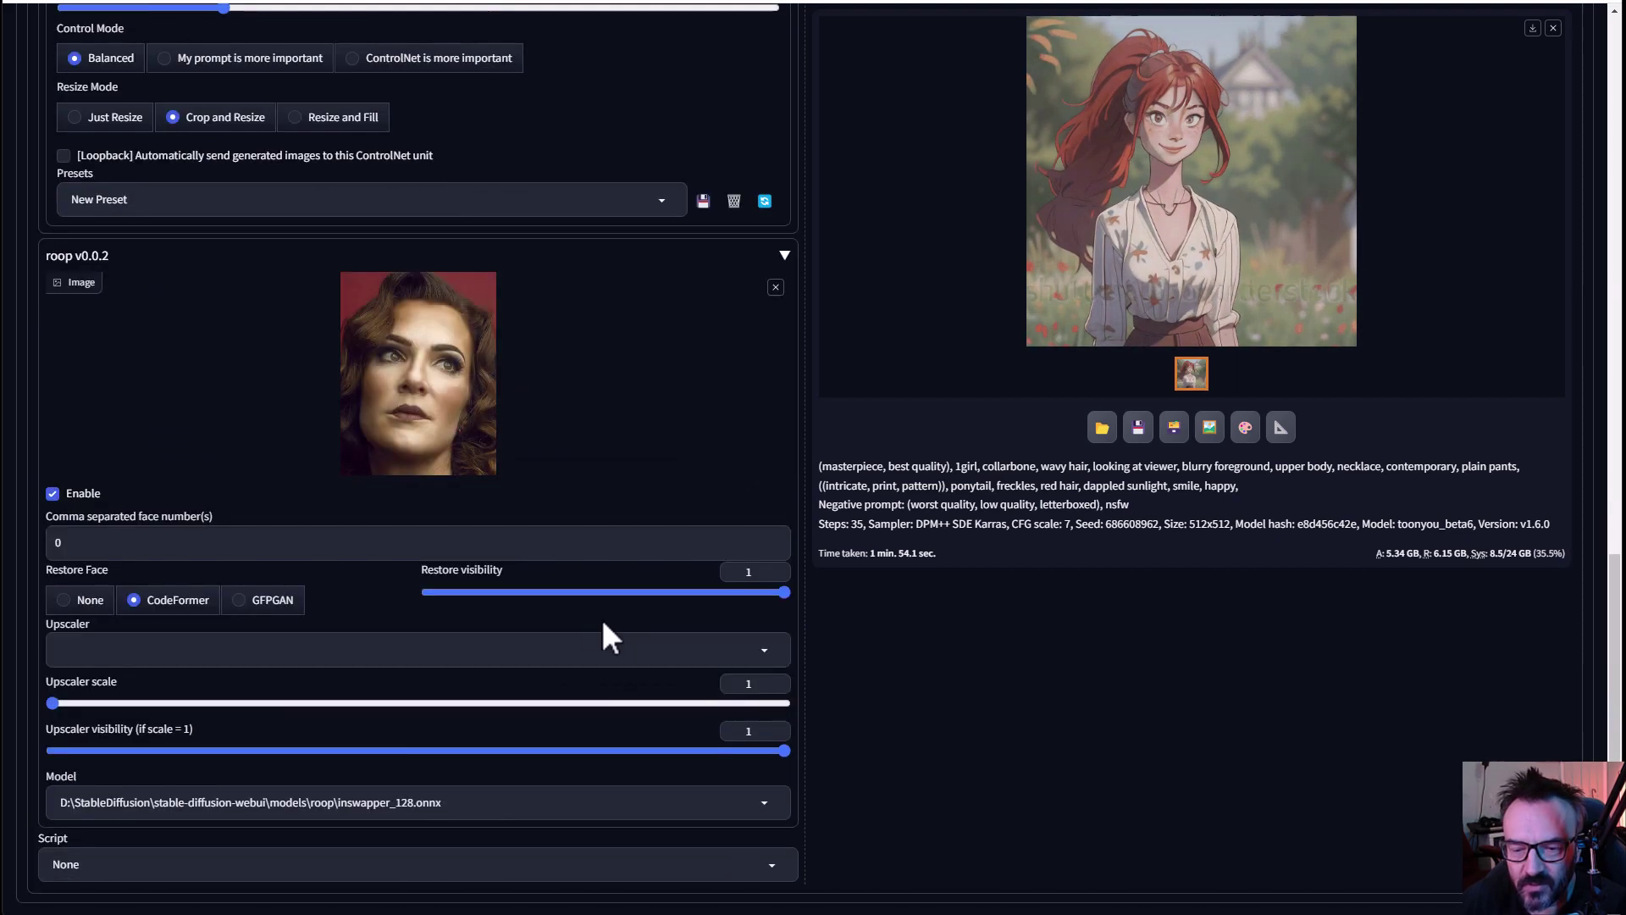
pyautogui.scroll(15, 674, 608)
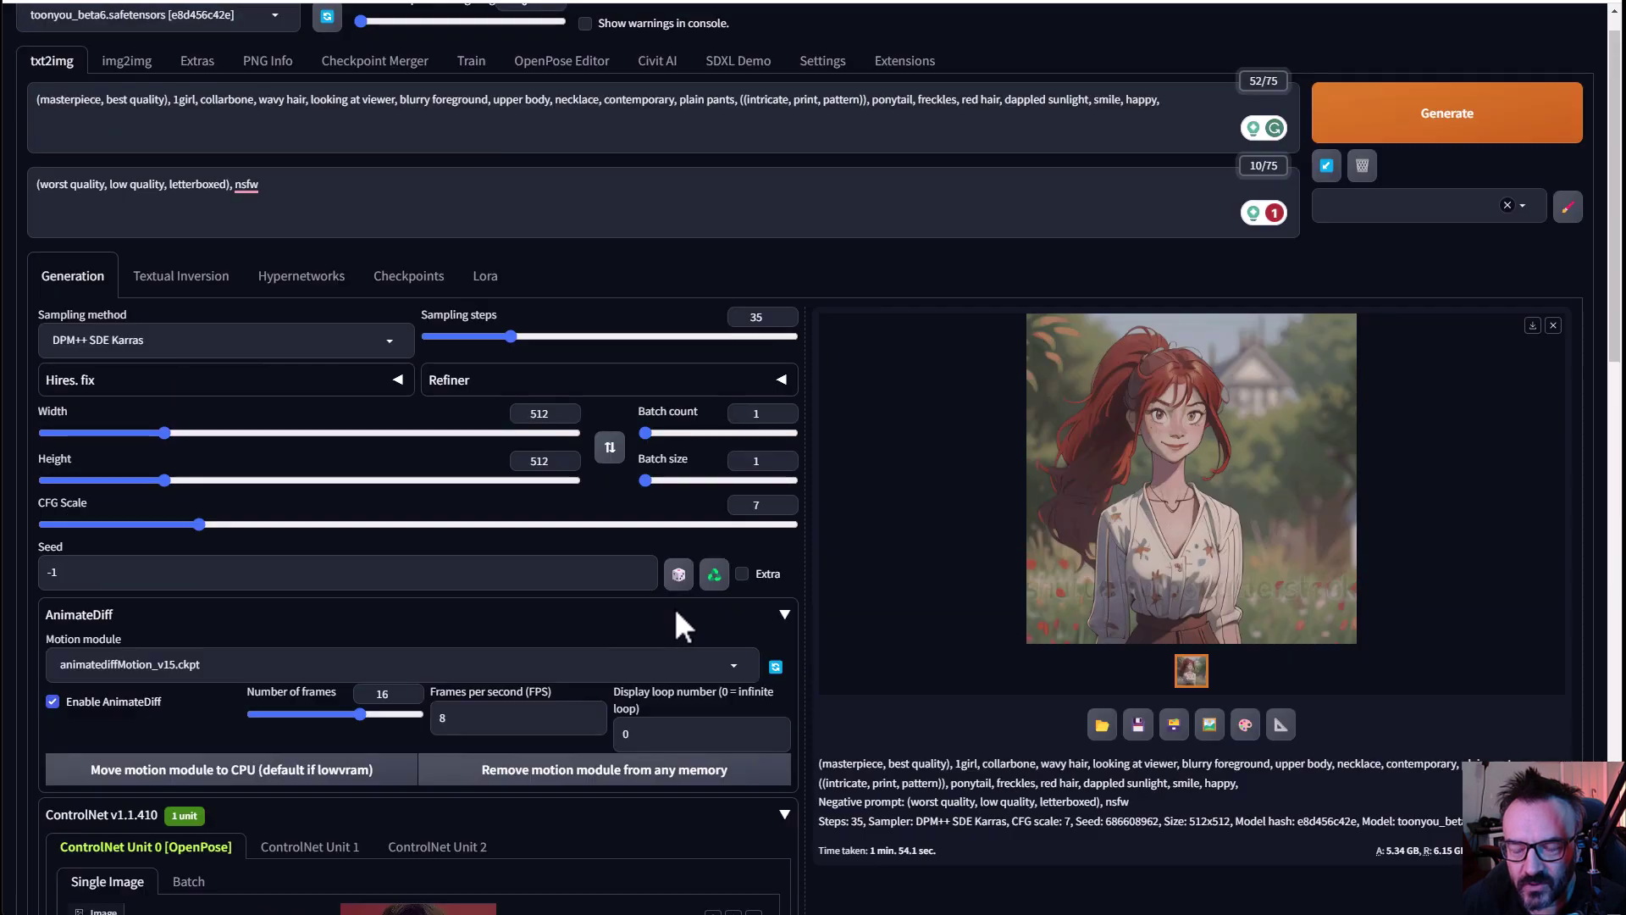
# Start the combined AnimateDiff, OpenPose and roop render and bring the console log forward.
pyautogui.click(1449, 135)
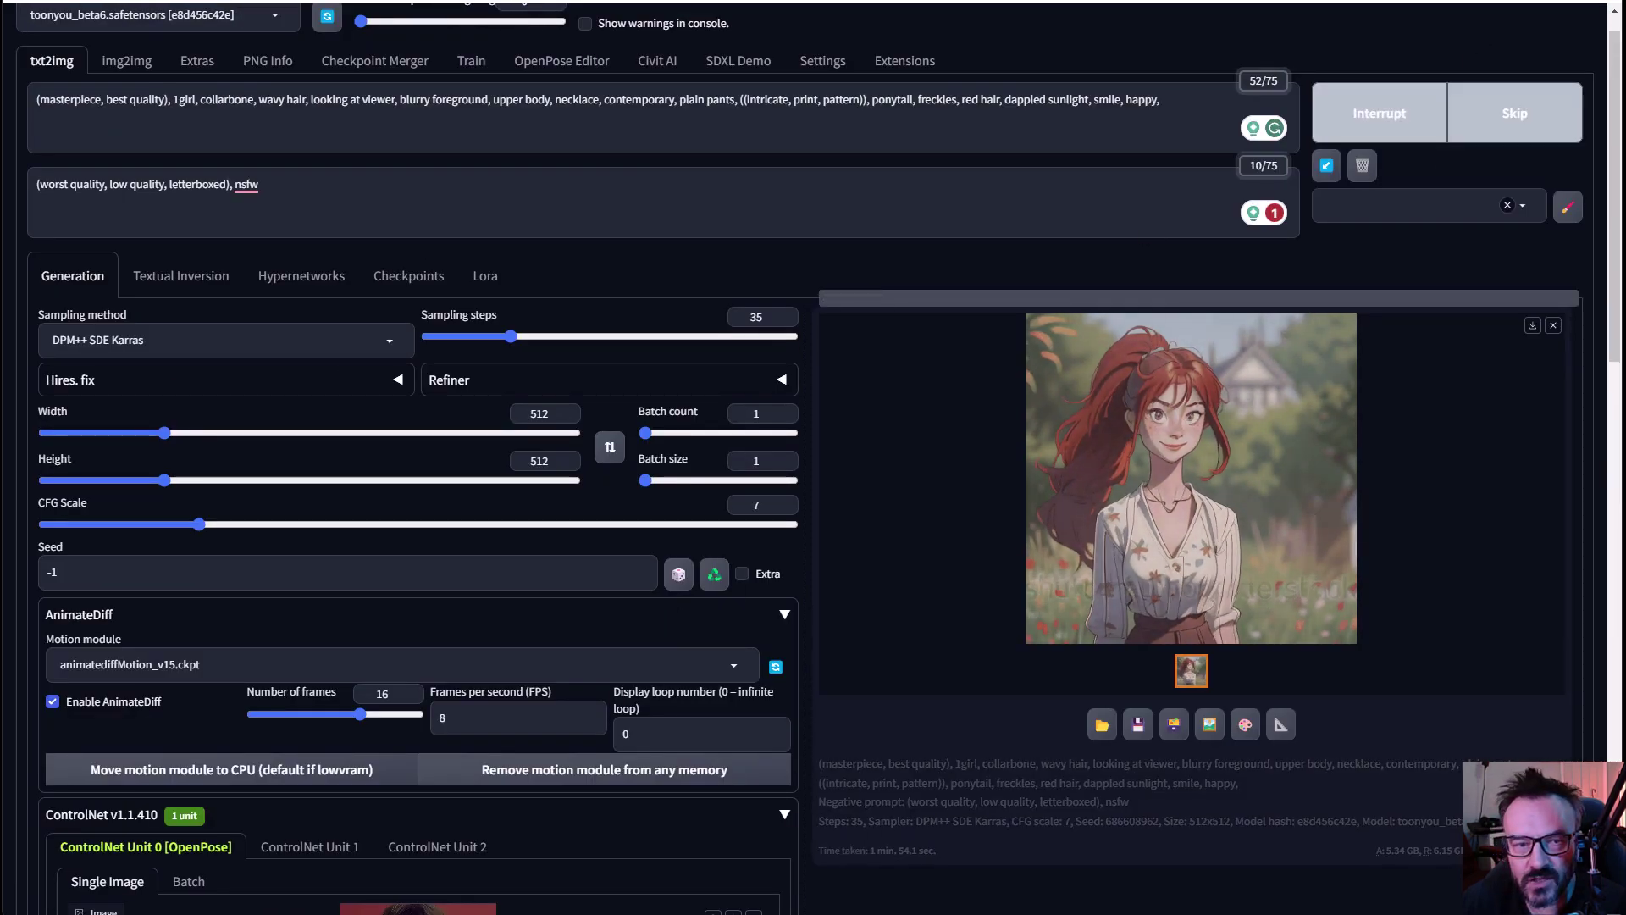
pyautogui.scroll(-5, 565, 206)
pyautogui.scroll(1, 889, 229)
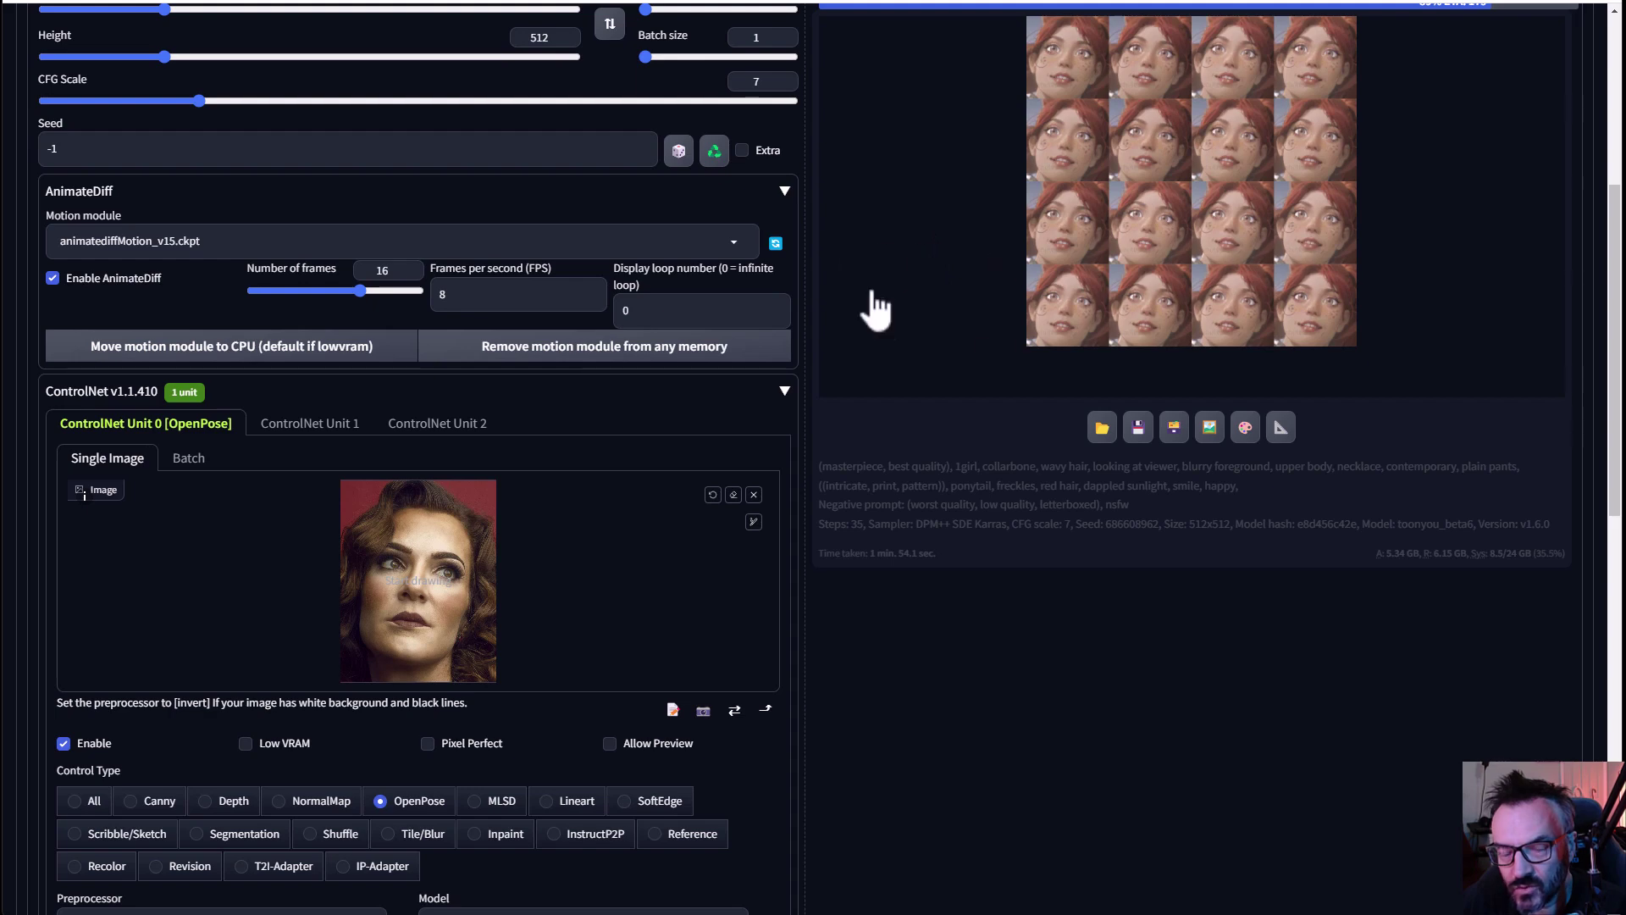
pyautogui.scroll(-1, 794, 280)
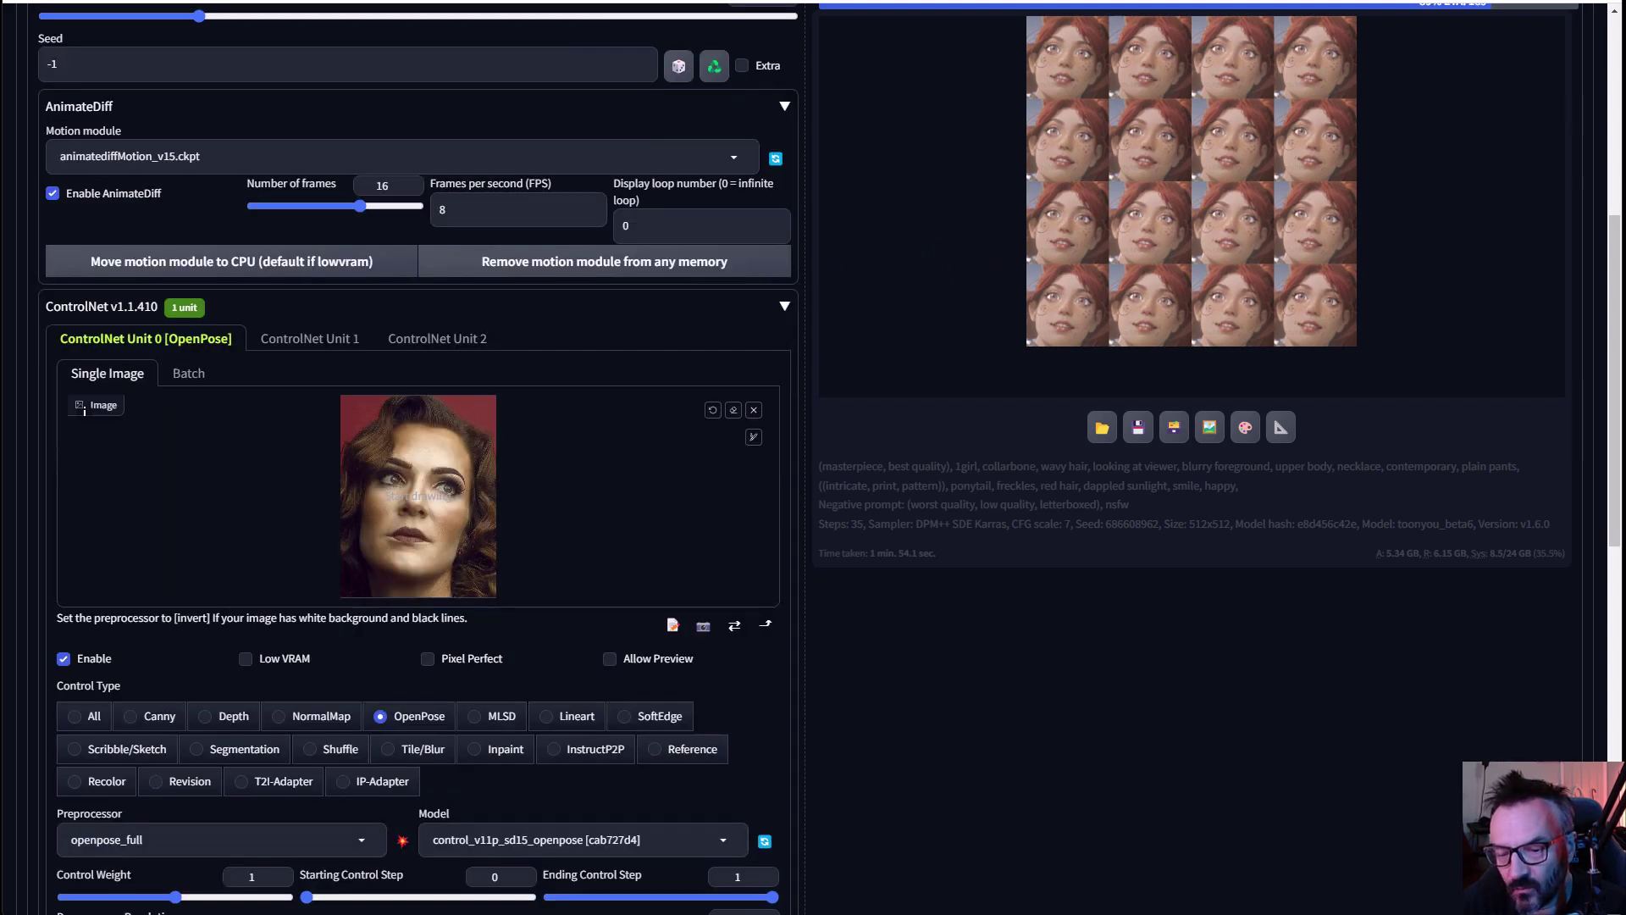
pyautogui.hotkey('alt', 'Tab')
# Wait for the GIF merge to finish, then return to the browser to view the face-swapped close-up.
pyautogui.scroll(6, 608, 381)
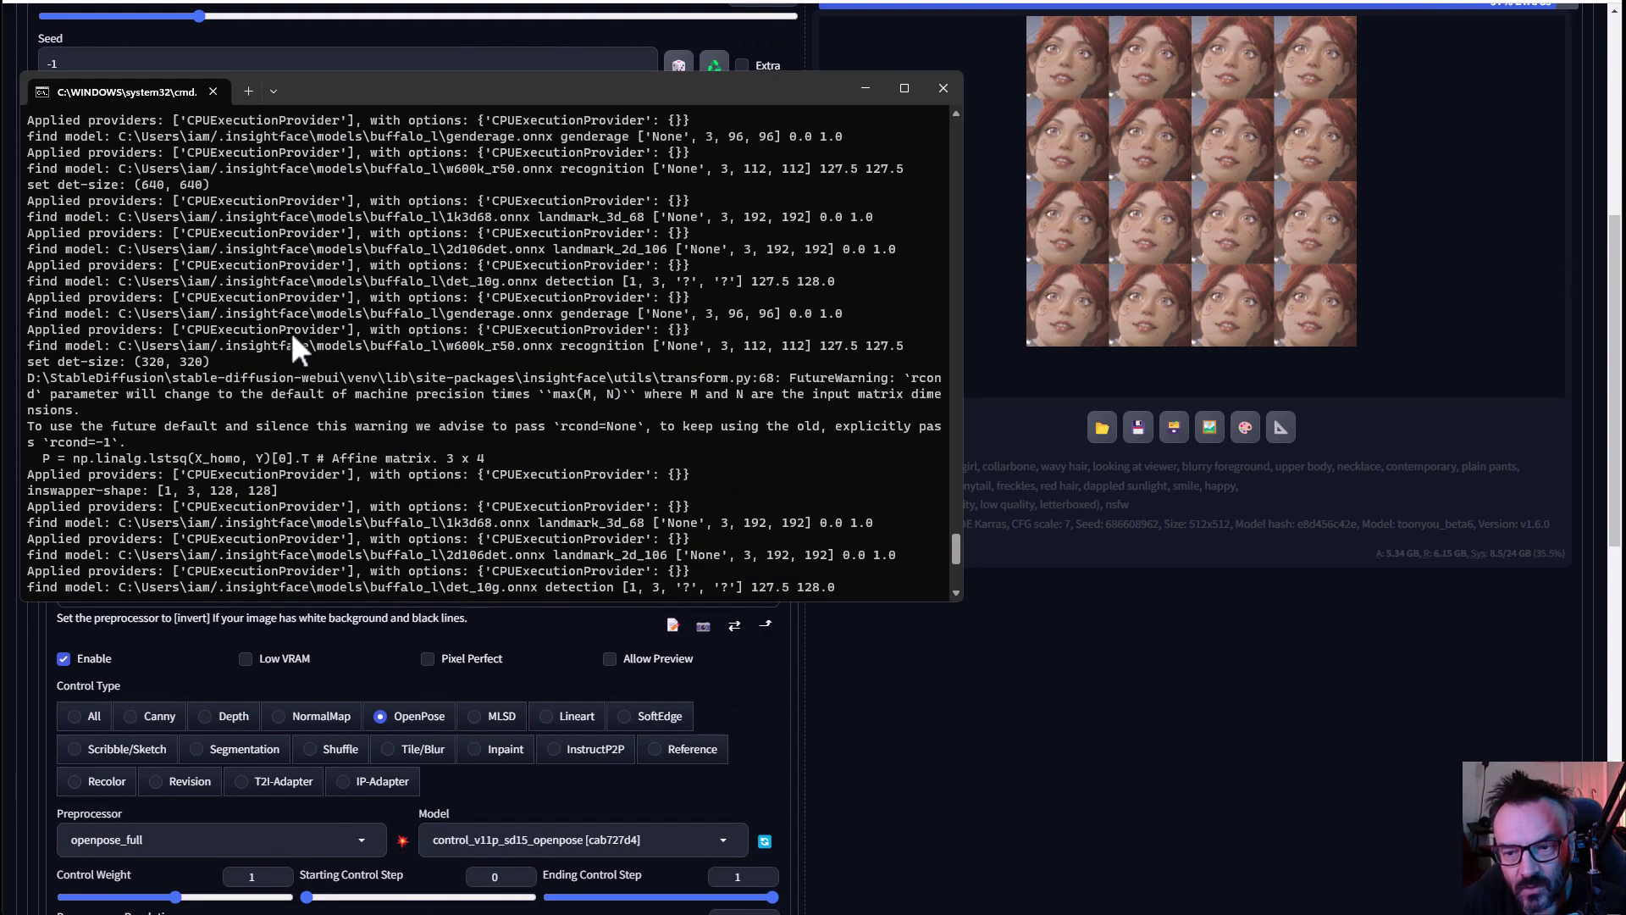
pyautogui.scroll(-10, 293, 374)
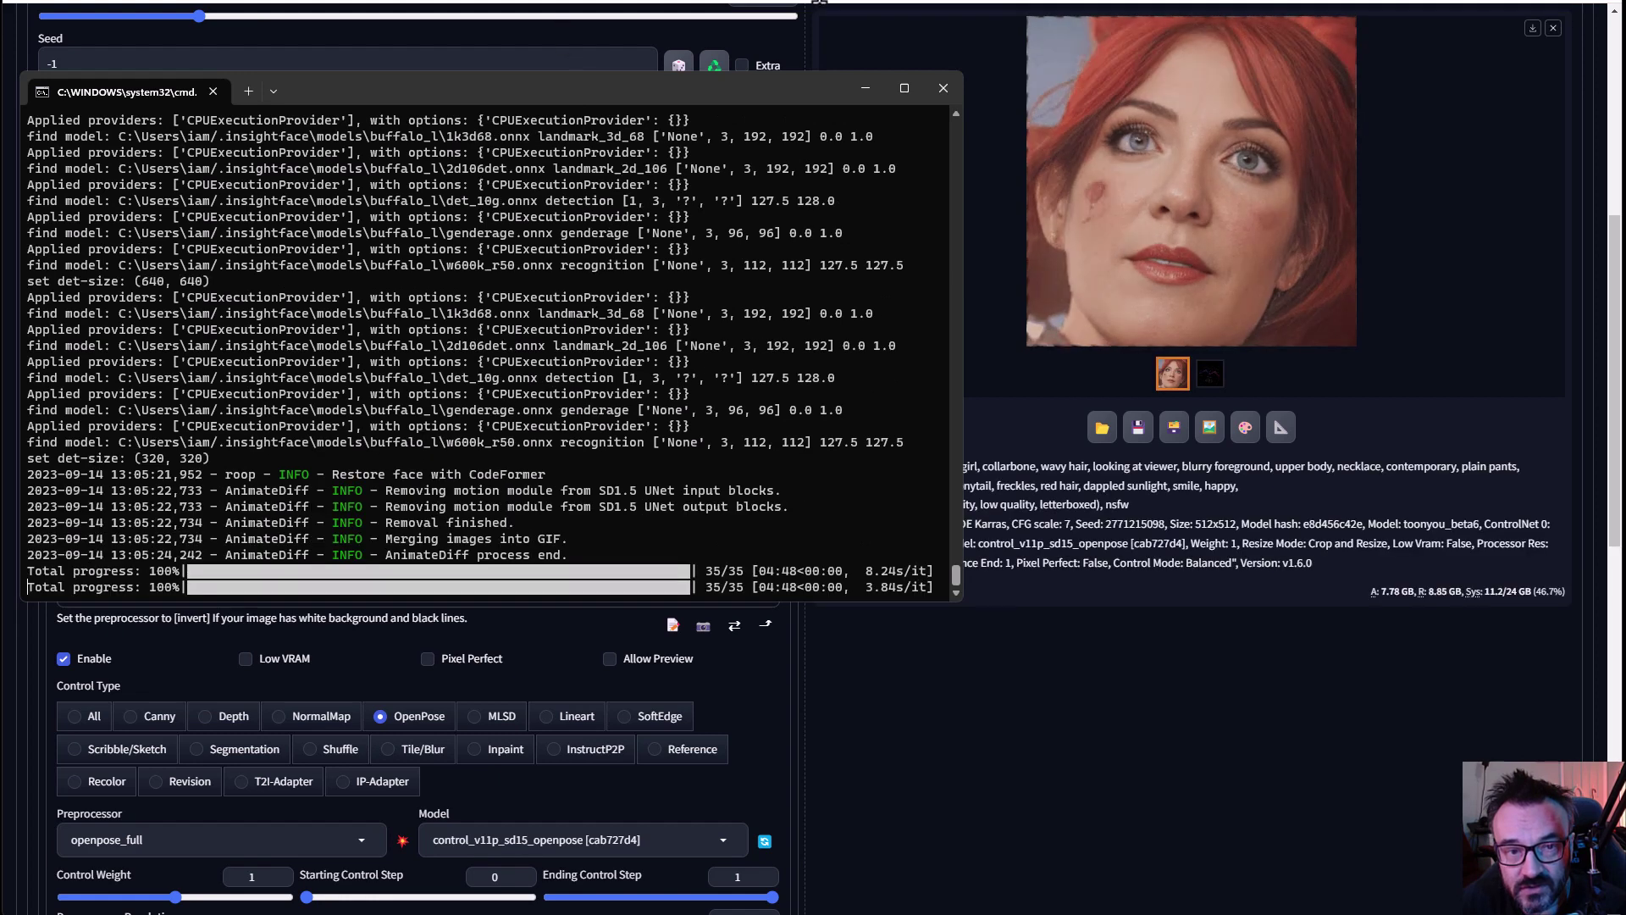
pyautogui.click(864, 88)
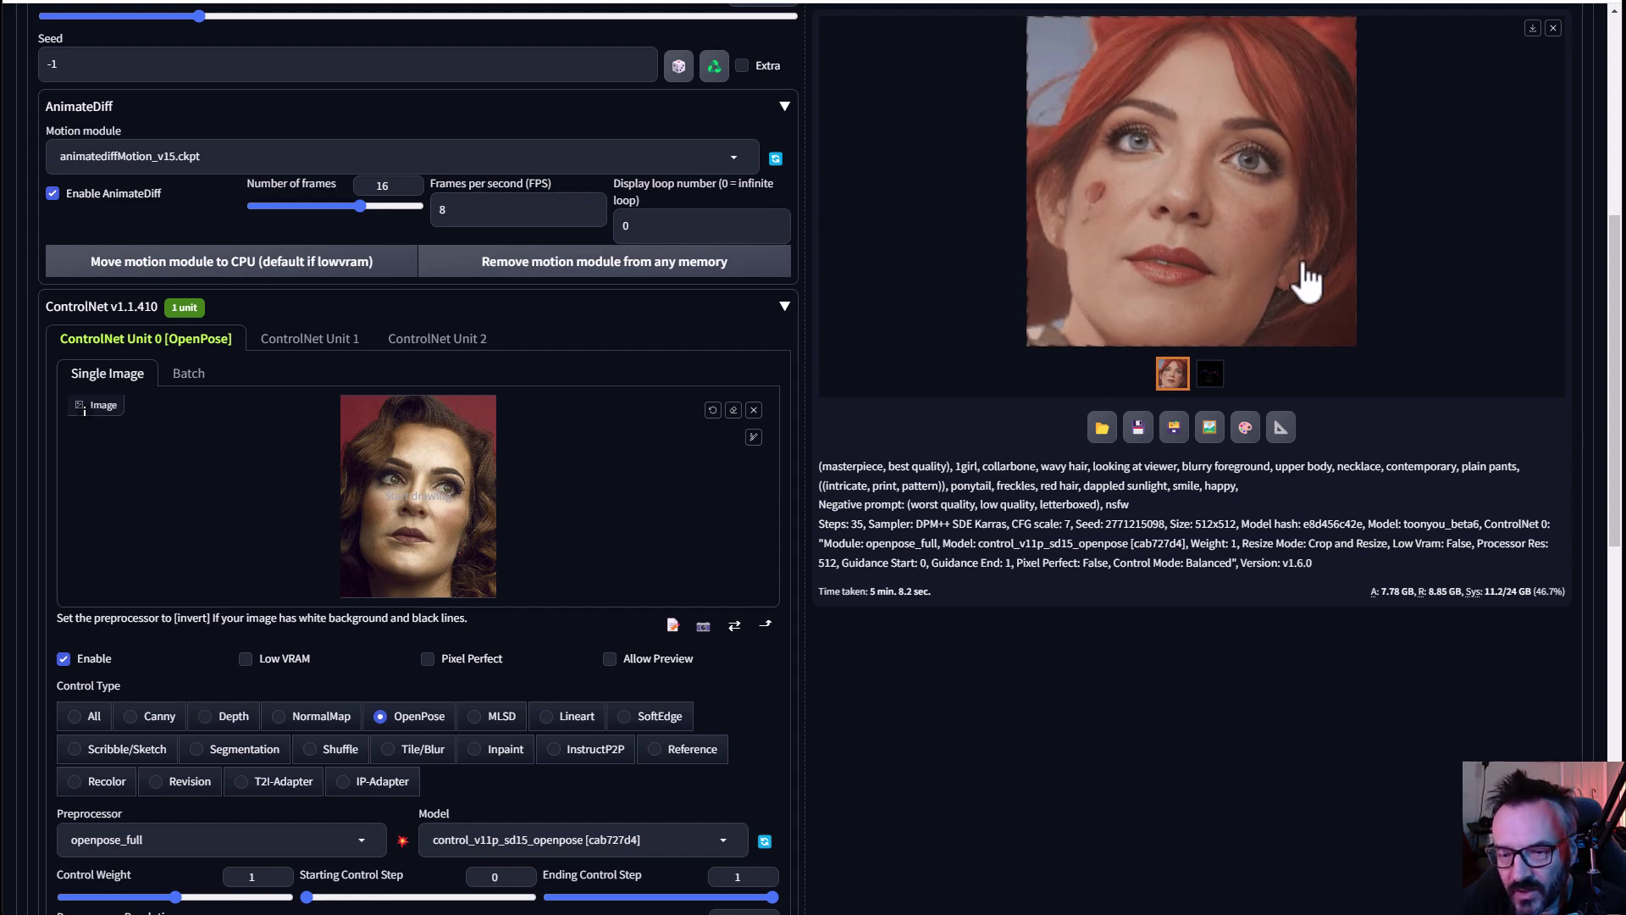
pyautogui.scroll(1, 1304, 275)
pyautogui.scroll(-1, 1305, 280)
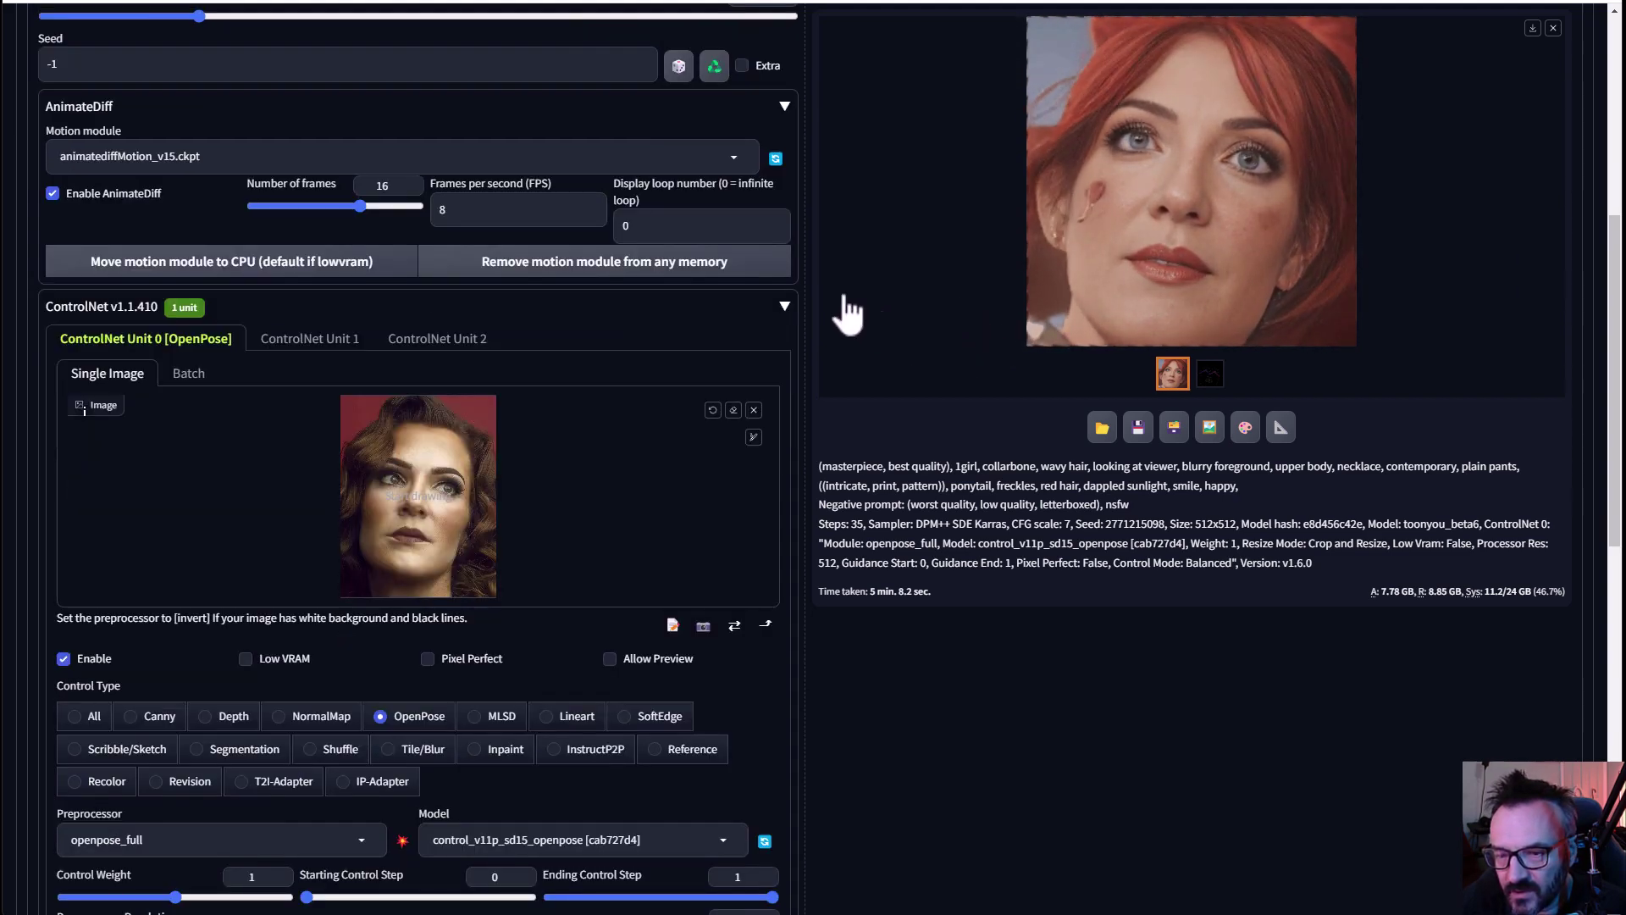
pyautogui.scroll(6, 845, 312)
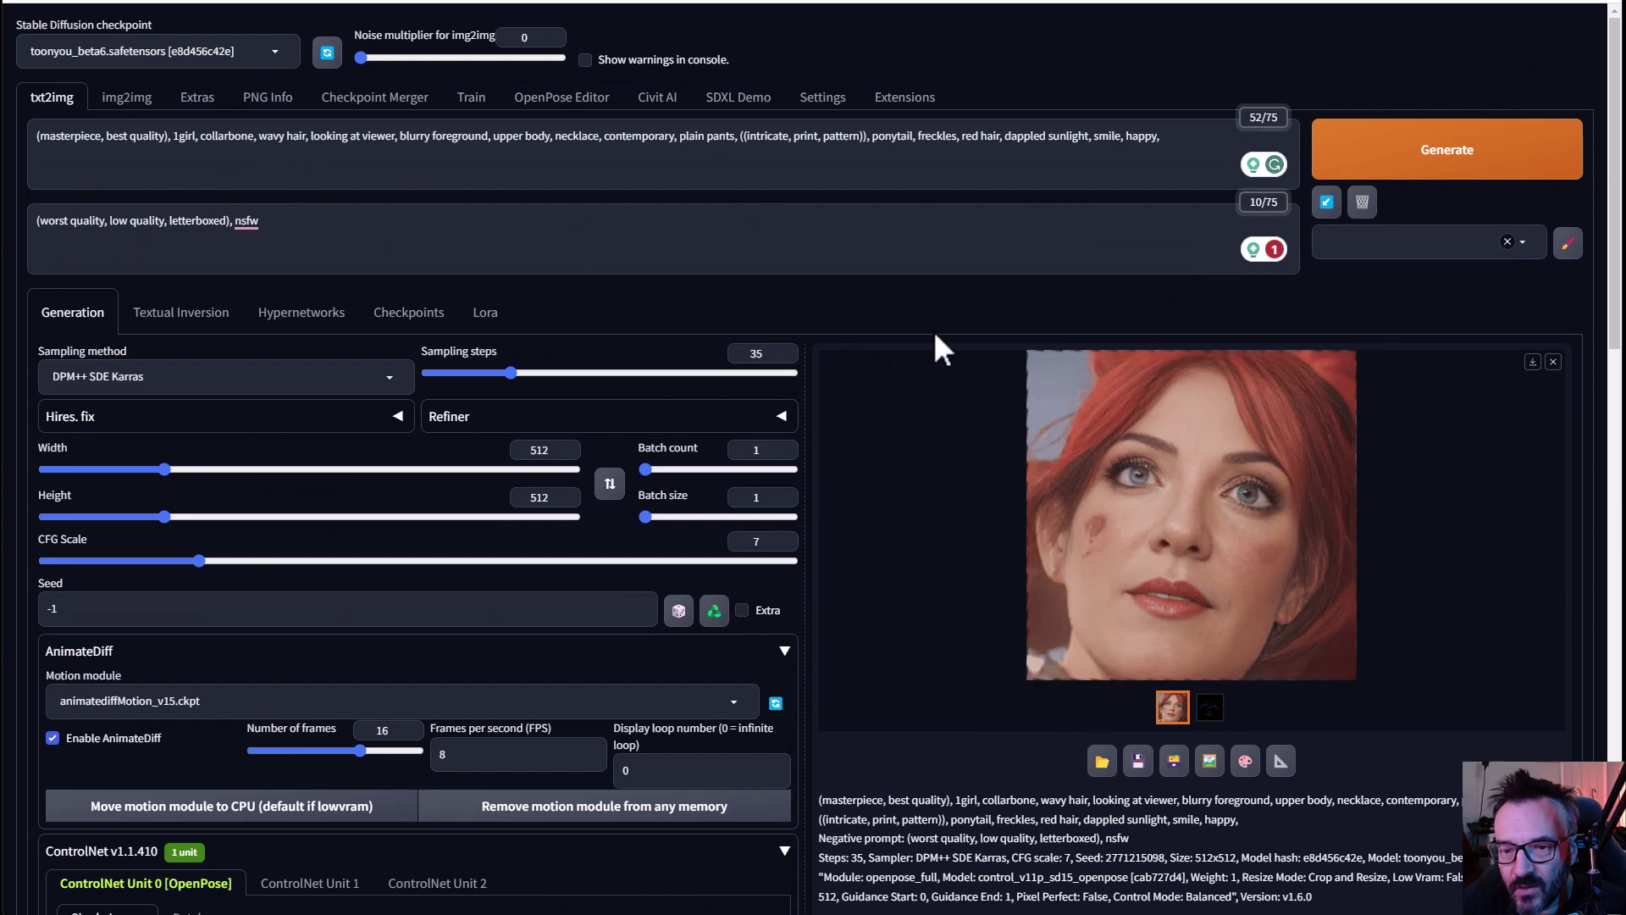